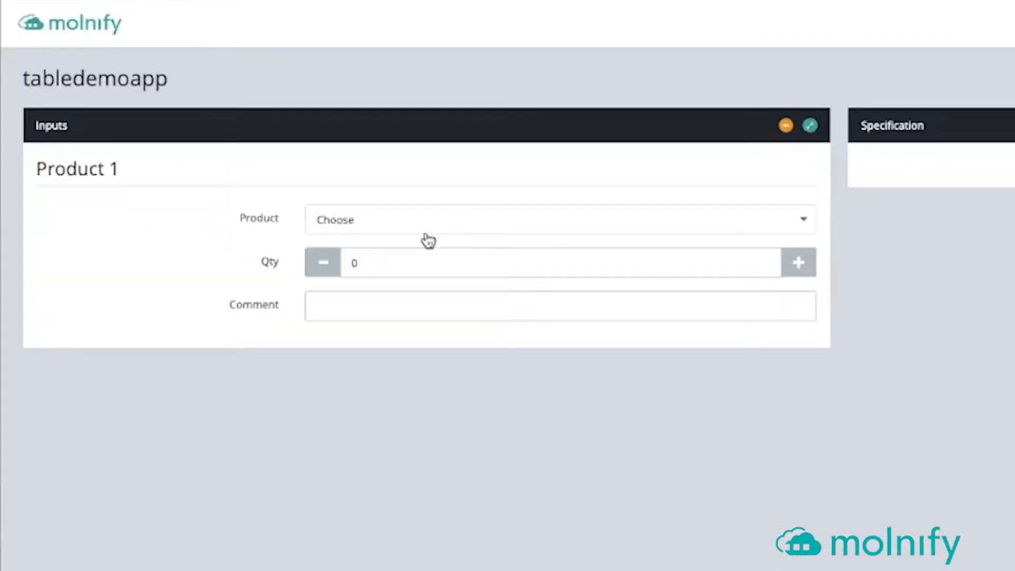
Set Product 1 to Fintone with quantity 3 and comment Hello, and review its row in the Specification table
click(269, 182)
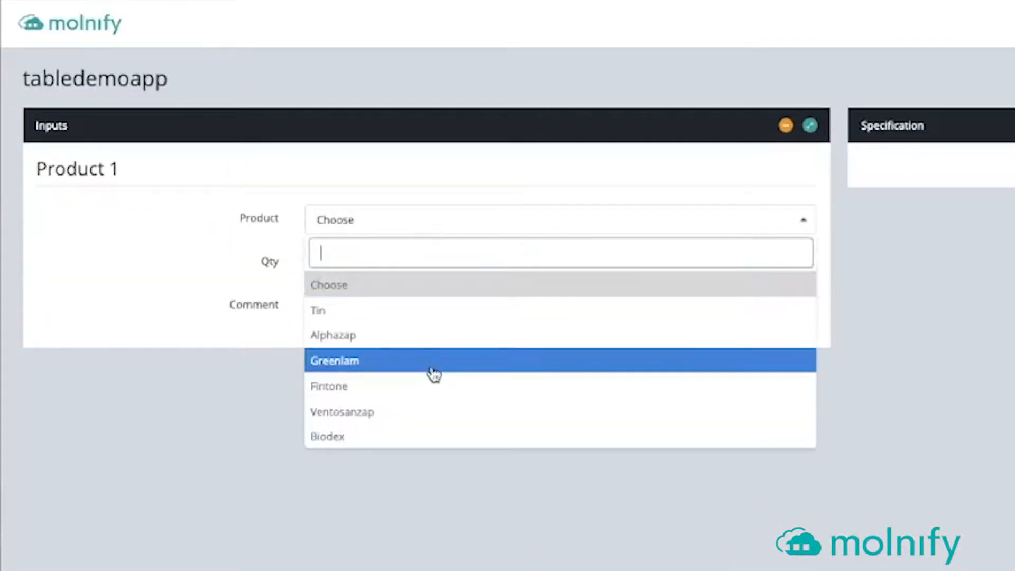
click(432, 384)
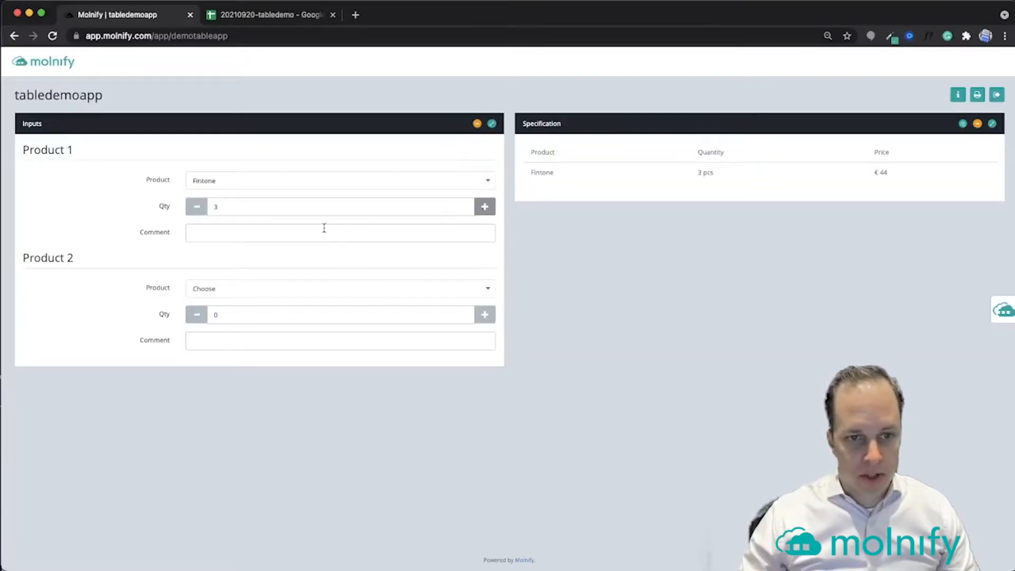
click(324, 228)
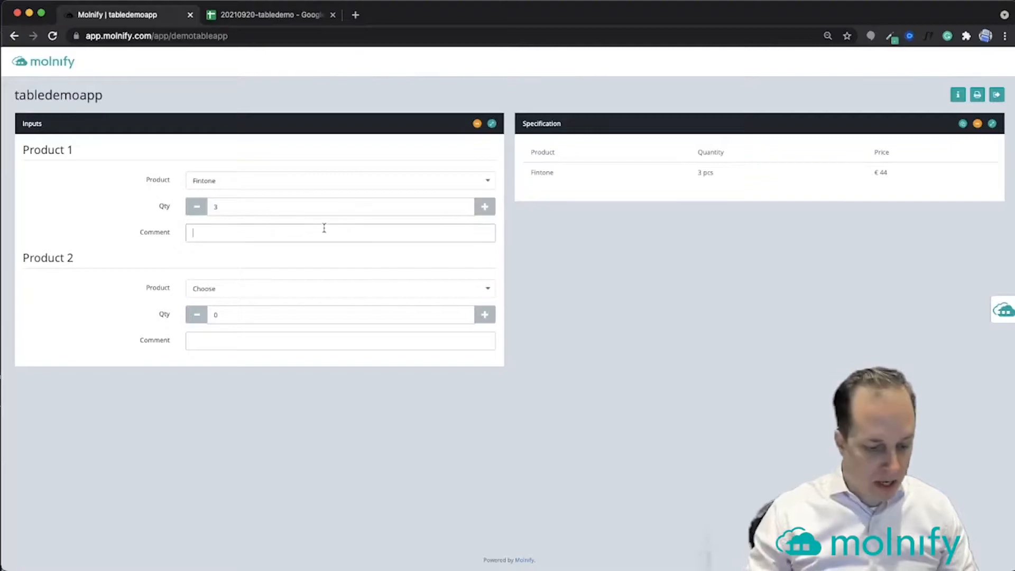
text(Hello)
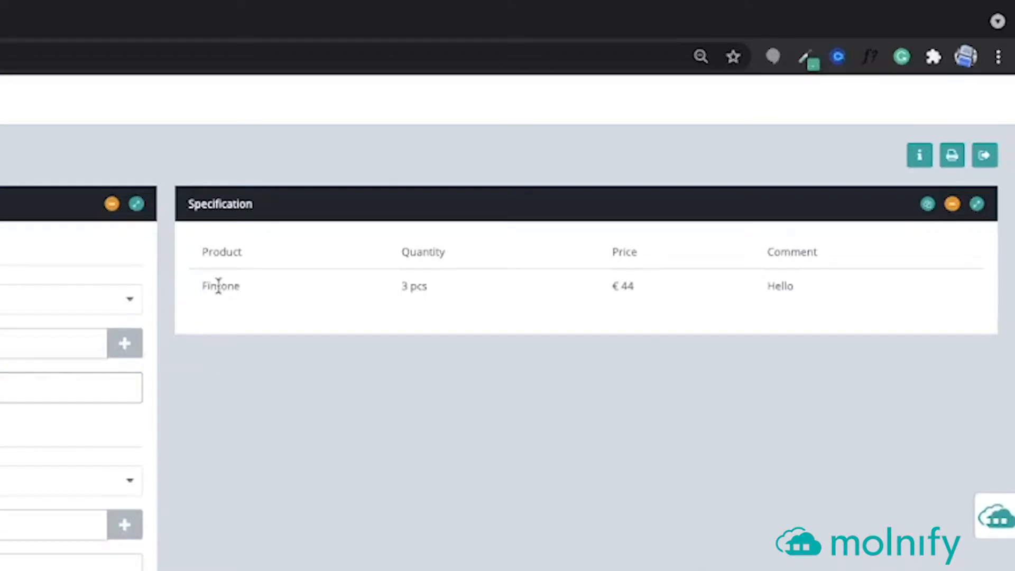
drag(218, 286, 340, 295)
click(417, 285)
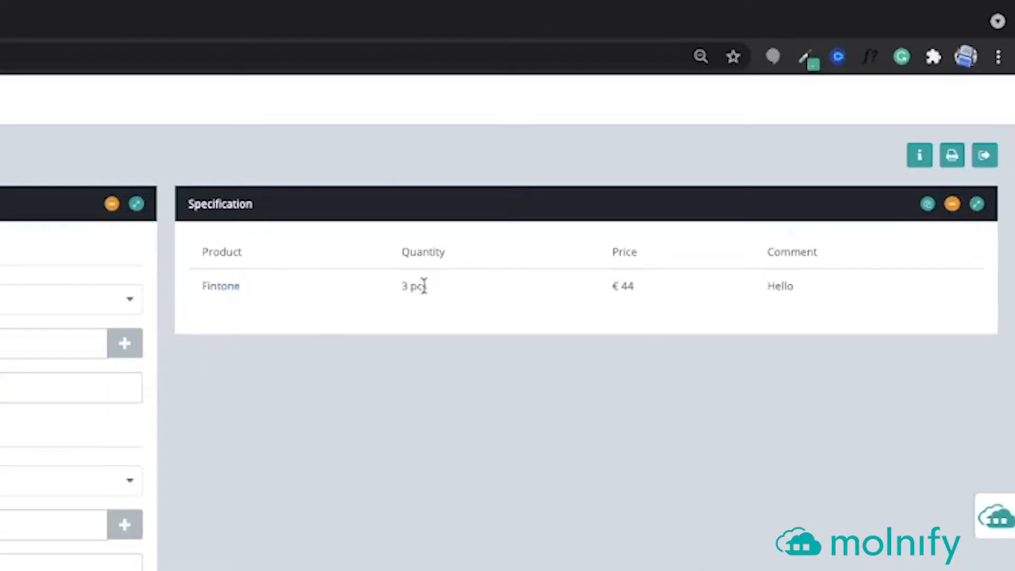
drag(609, 286, 819, 302)
click(506, 322)
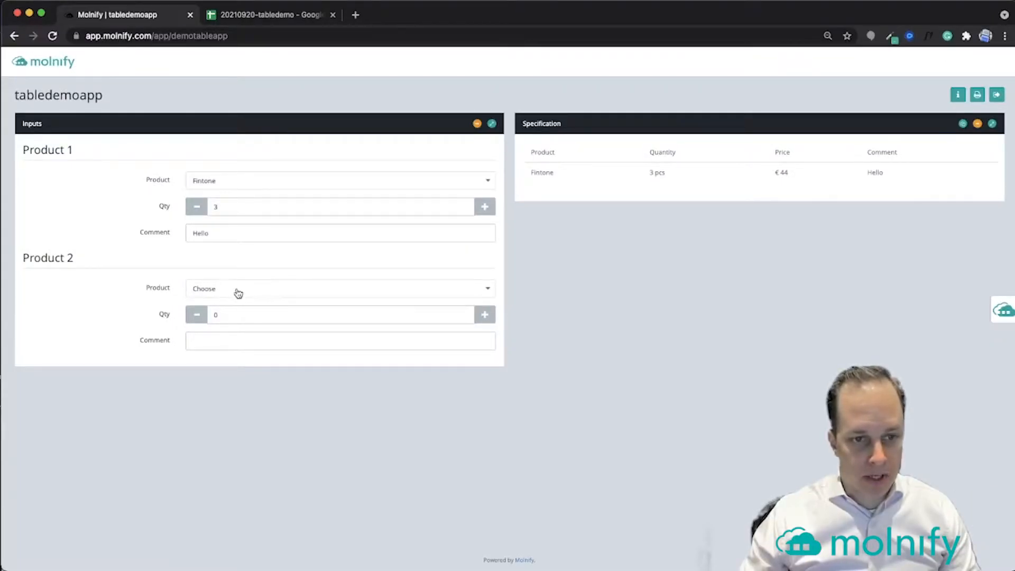
Set Product 2 to Ventosanzap with a quantity of 3
click(238, 294)
click(240, 409)
click(483, 317)
click(484, 318)
click(483, 317)
Set Product 3 to Biodex with a quantity of 3
click(424, 397)
click(377, 531)
click(485, 423)
click(485, 423)
click(485, 423)
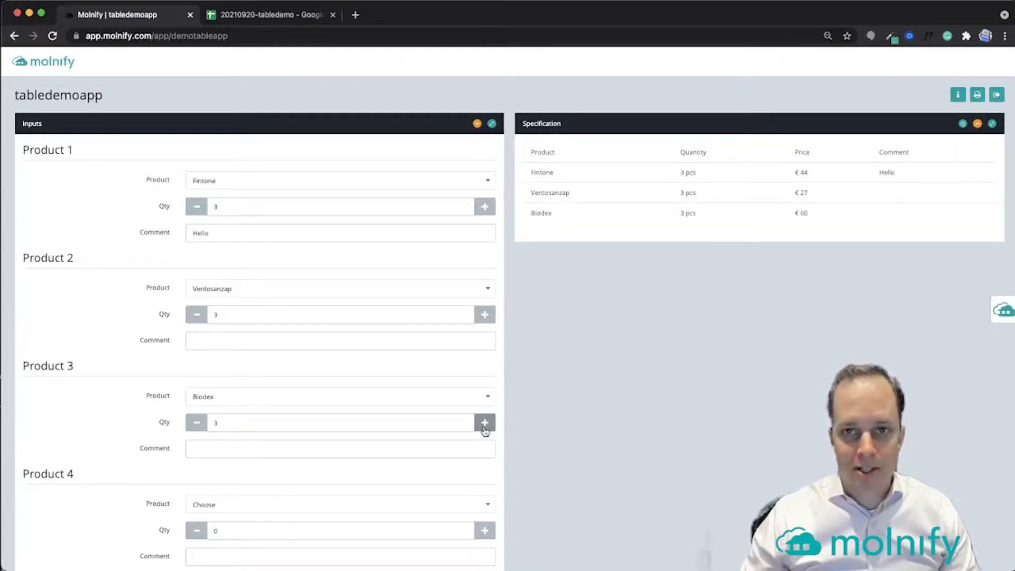
Switch to the 20210920-tabledemo spreadsheet in Google Sheets and examine the Product, Qty and Comment input cells in row 5
key(ctrl+Tab)
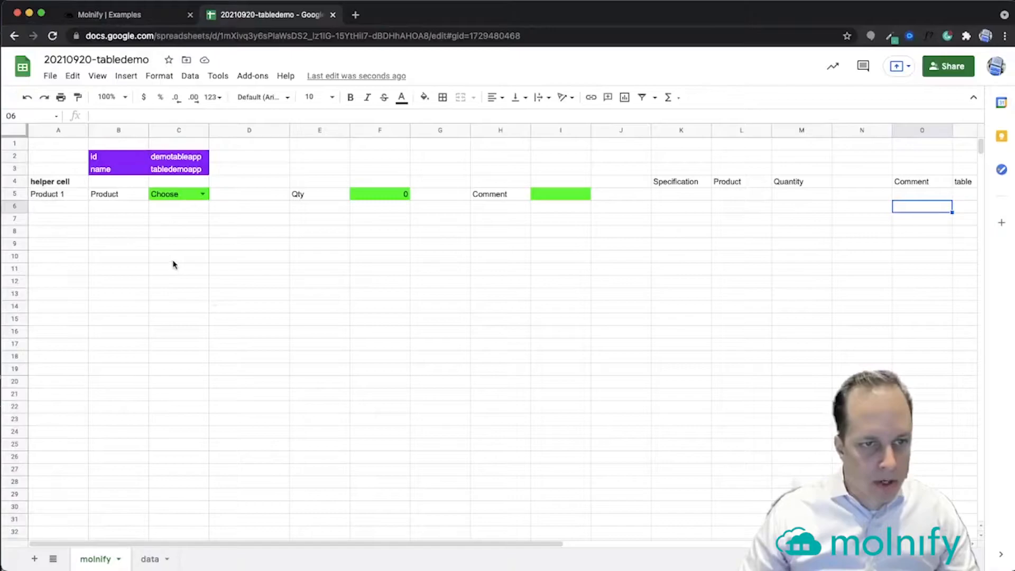
click(309, 258)
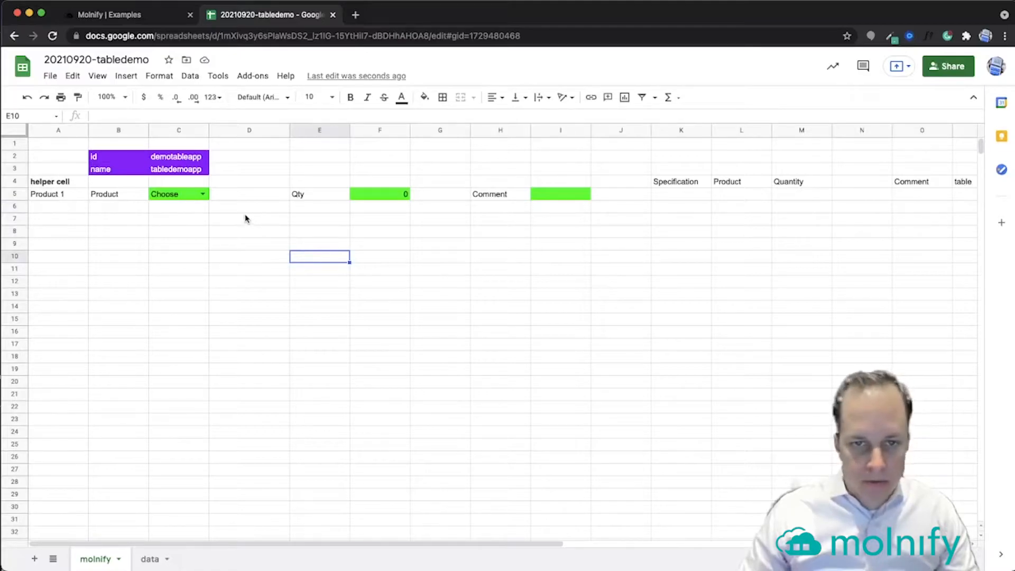
drag(115, 197, 561, 195)
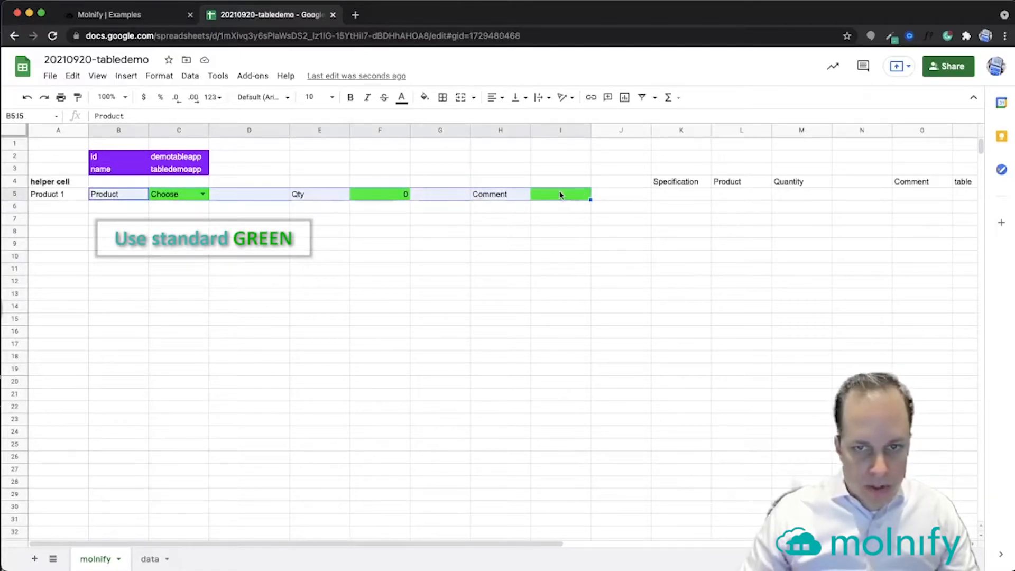
click(324, 248)
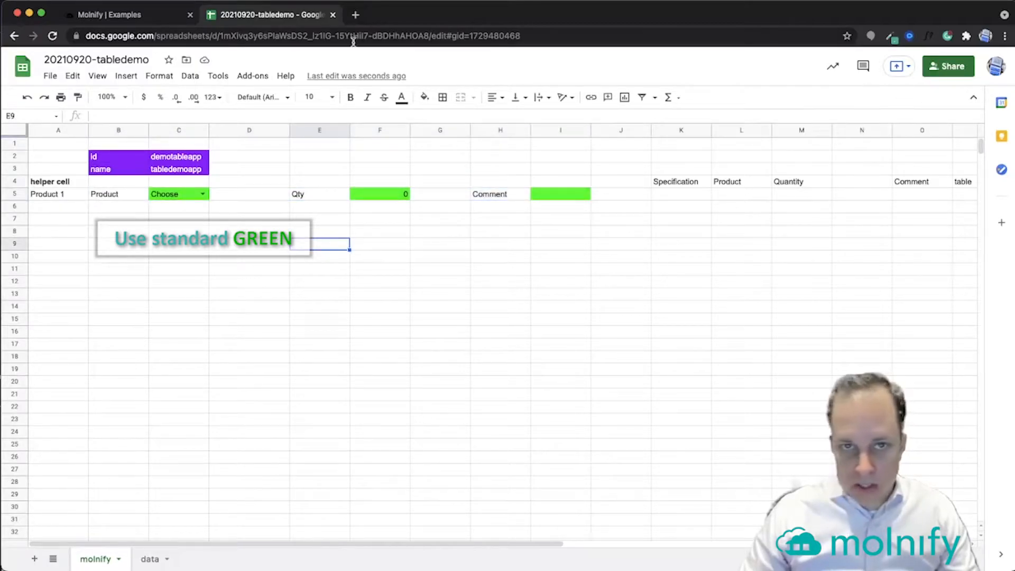
Copy the spreadsheet's URL and review who the spreadsheet is shared with
click(550, 34)
click(553, 33)
drag(582, 34, 20, 35)
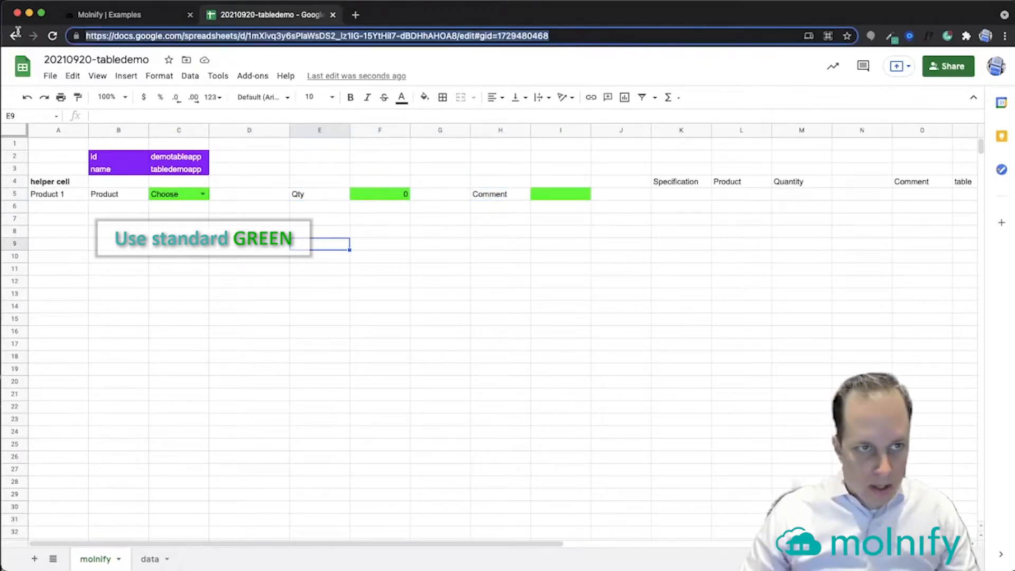
click(509, 326)
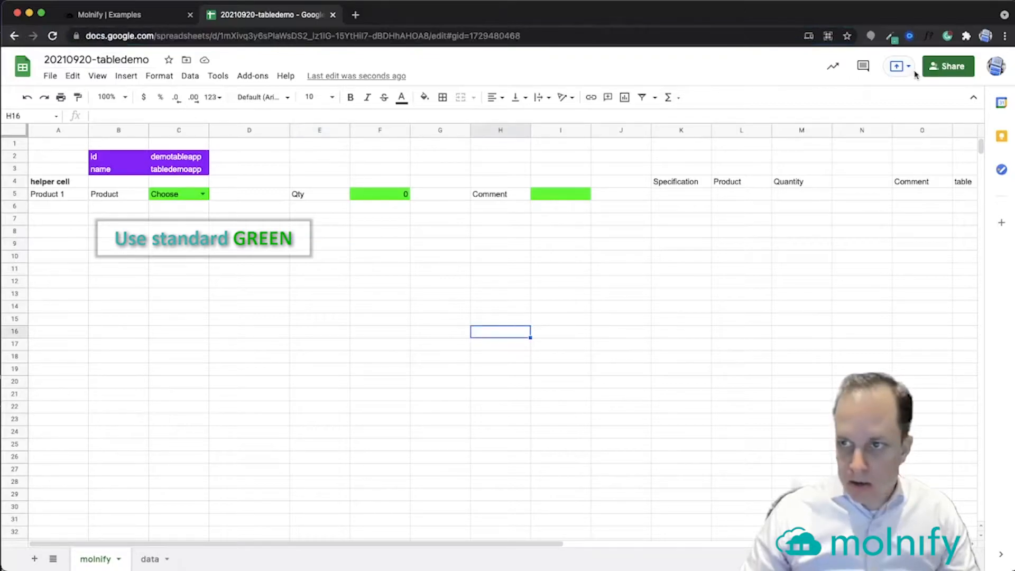
click(952, 66)
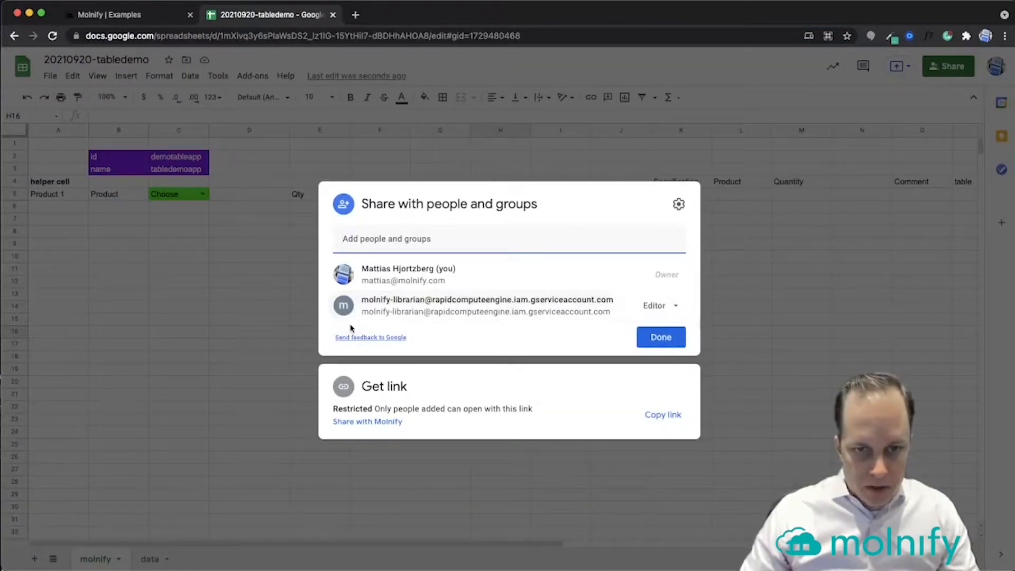
click(287, 322)
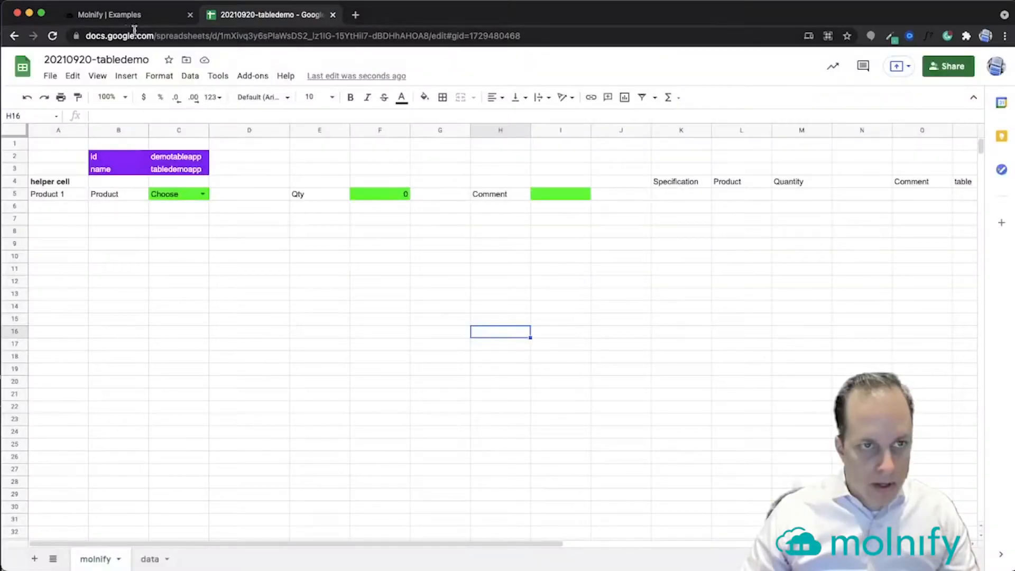
Switch to Molnify, create an app by linking the existing Google Sheets spreadsheet through its pasted URL, and open the app without its sidebar
click(112, 15)
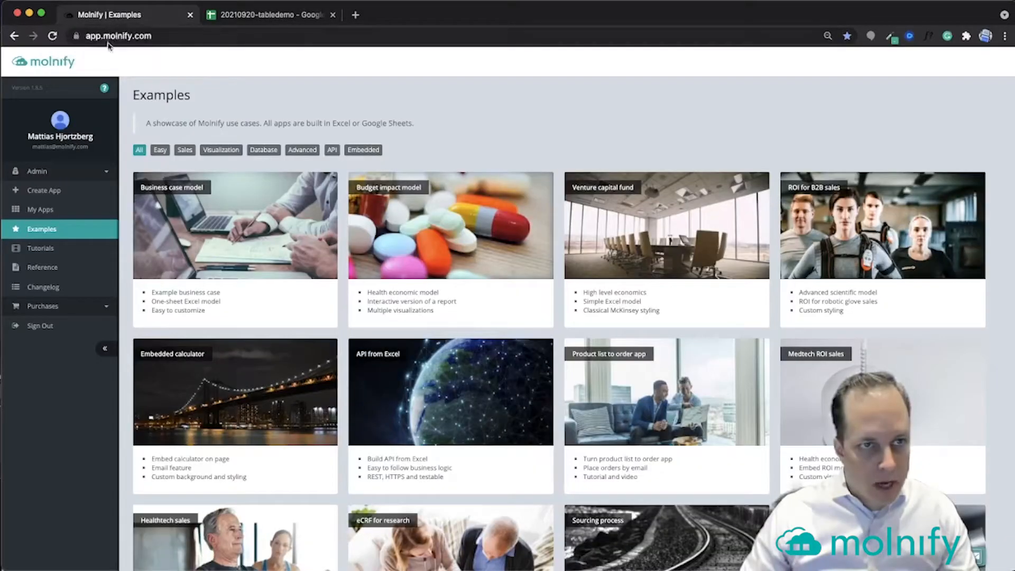
click(45, 191)
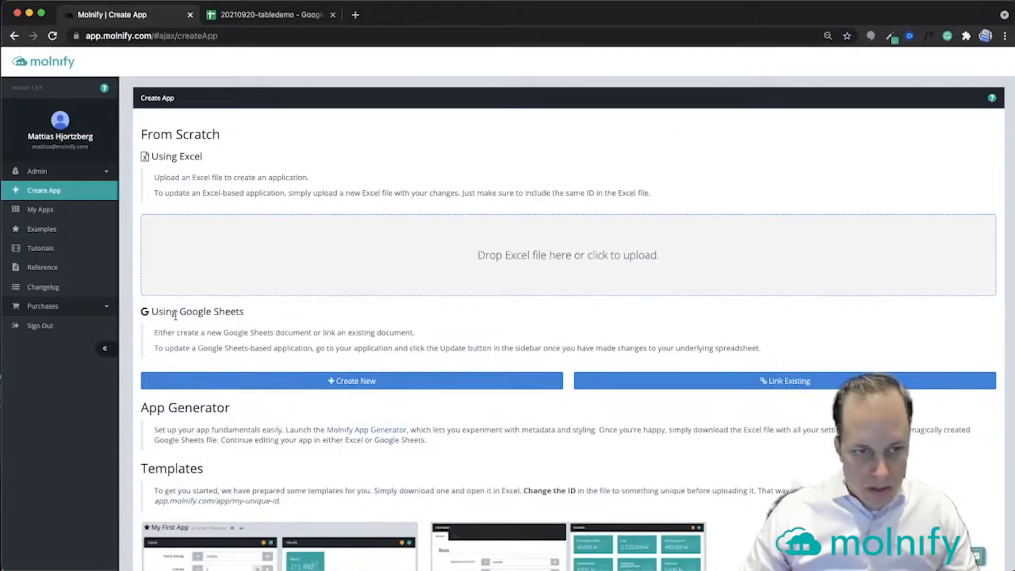
click(755, 382)
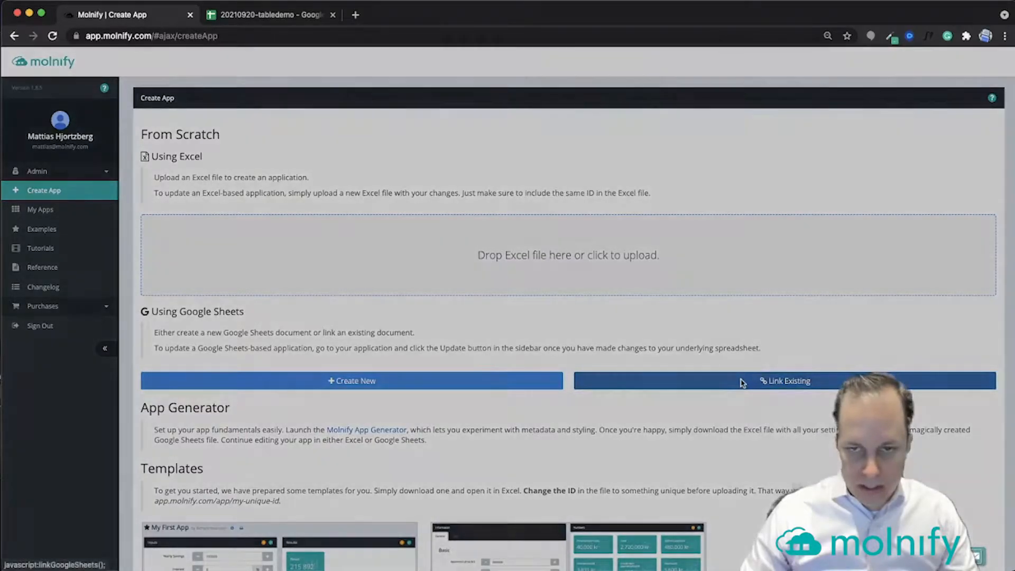
click(488, 126)
key(super+v)
click(653, 123)
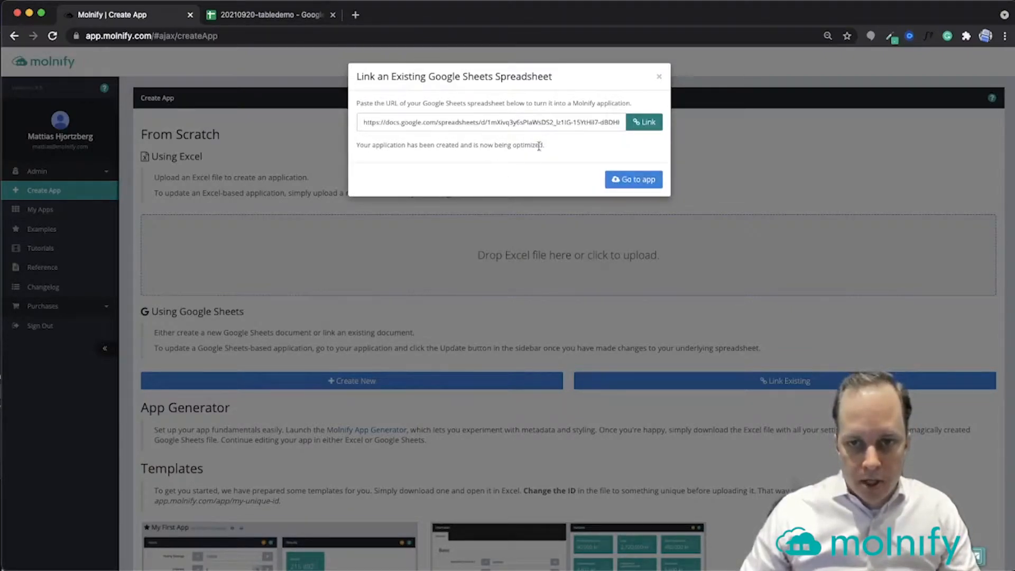
click(634, 180)
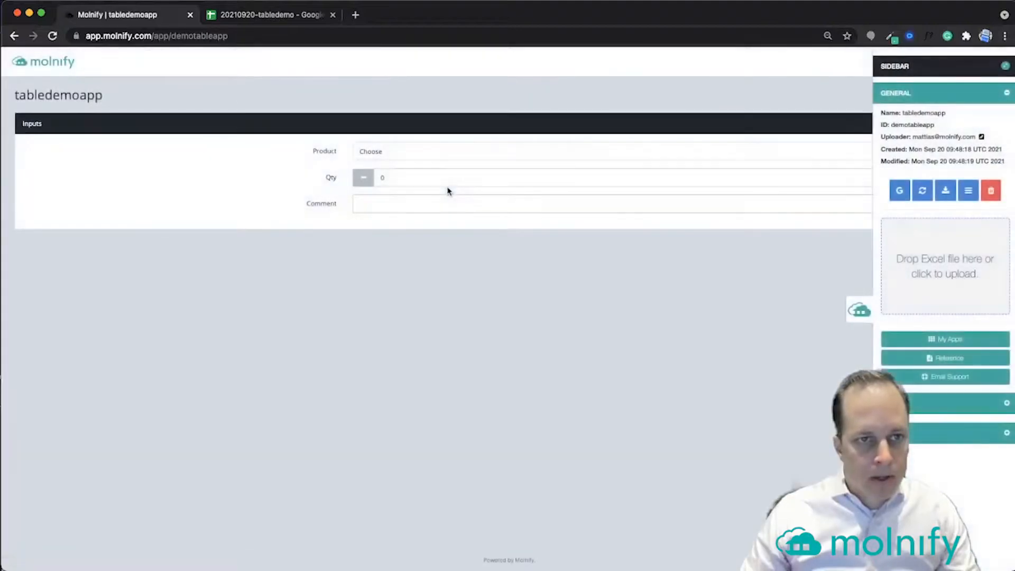
click(859, 311)
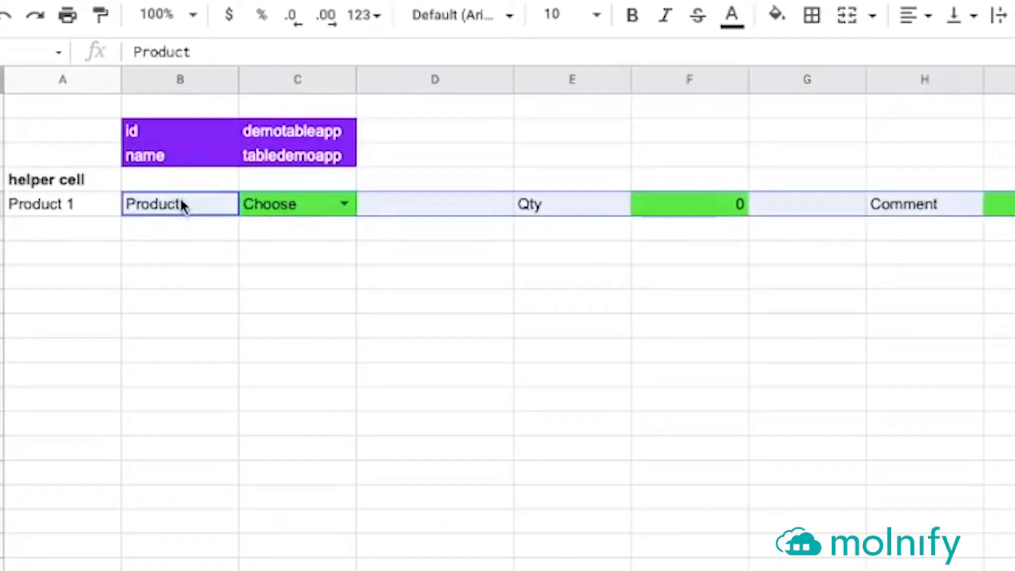
Check the input cells in the sheet's row 5 and test the app's matching inputs with Solarbreeze, quantity 5 and comment hello
drag(182, 208, 663, 204)
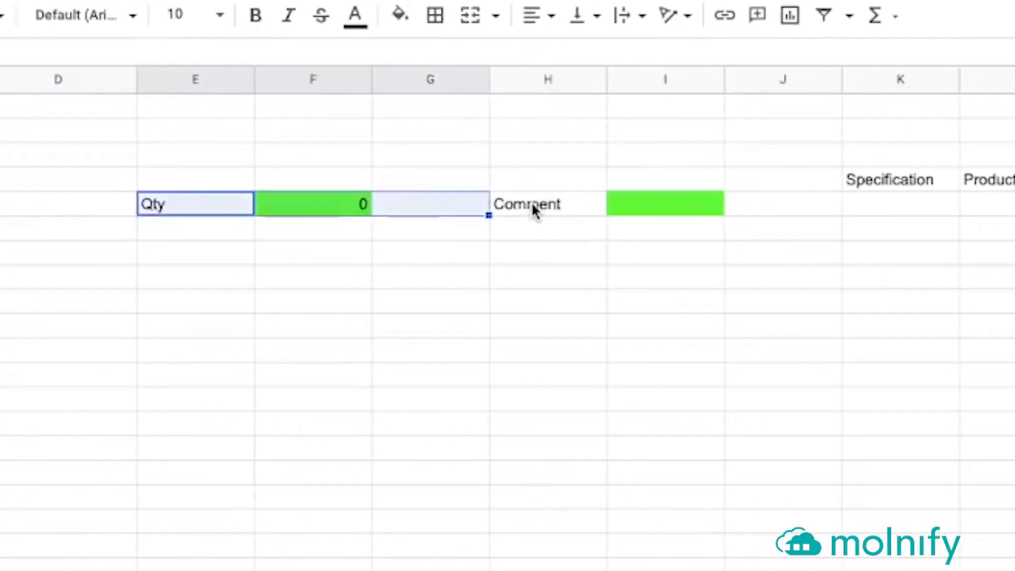
drag(532, 205, 772, 211)
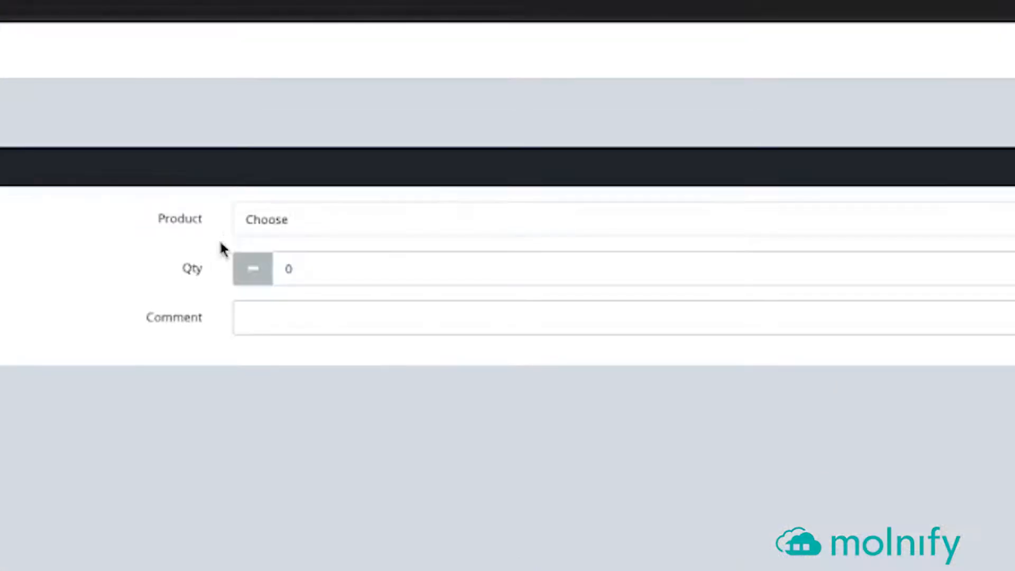
click(331, 228)
scroll(330, 447, down, 1)
scroll(330, 447, down, 2)
text(sol)
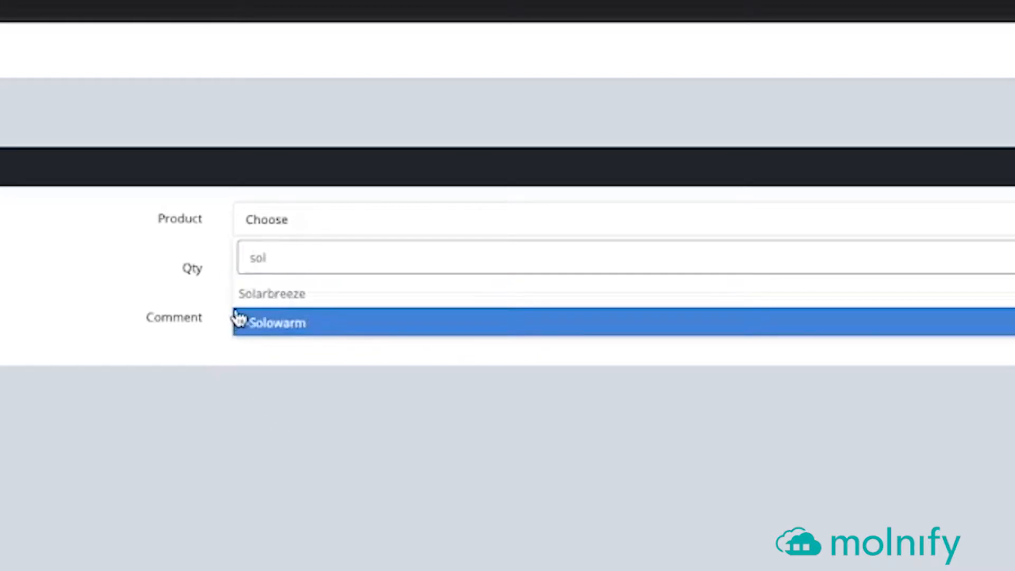
click(283, 295)
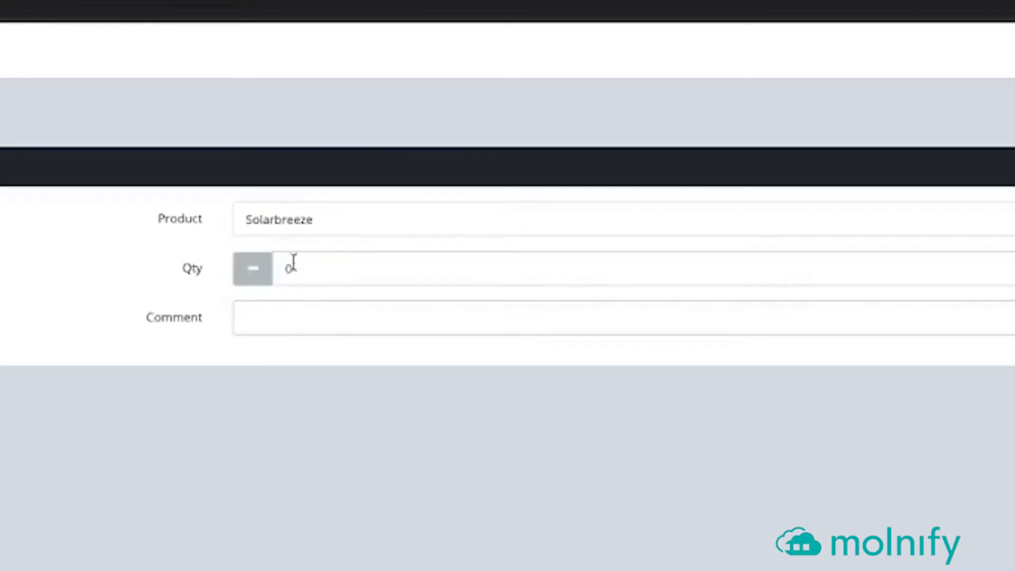
click(316, 274)
text(5)
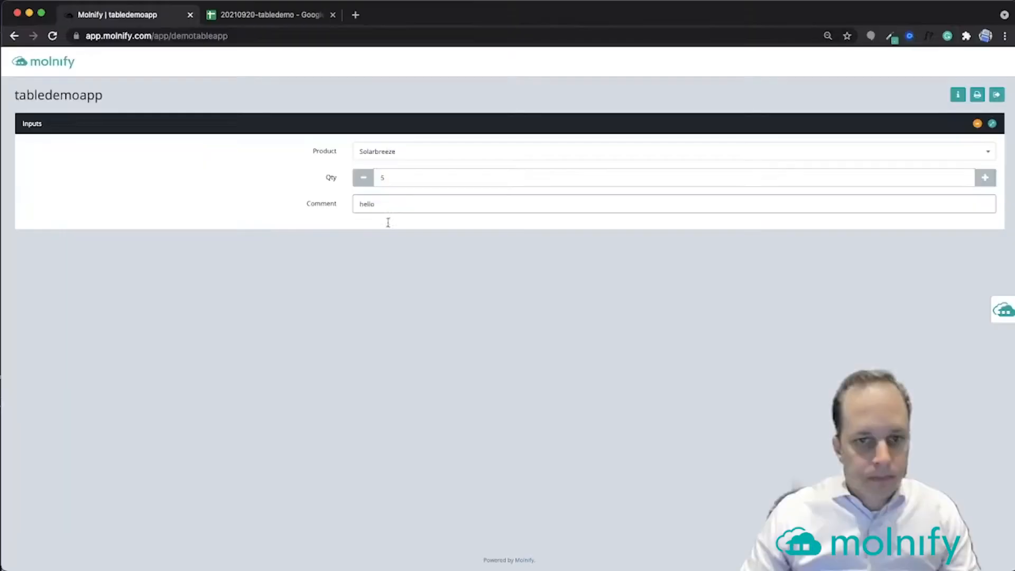
click(353, 499)
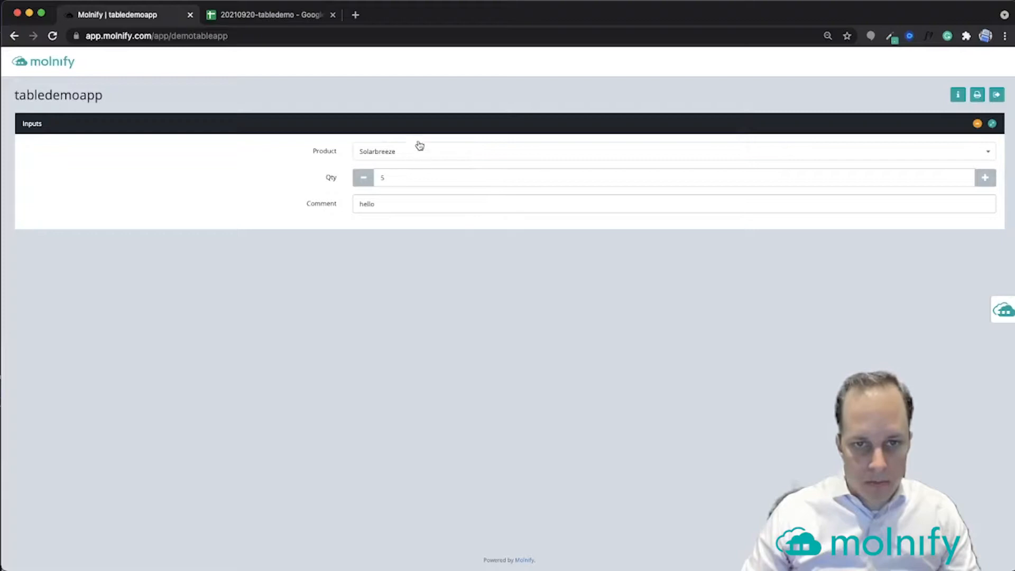
In the spreadsheet, fill the Specification table range L5:O26 with standard blue
click(245, 21)
click(346, 273)
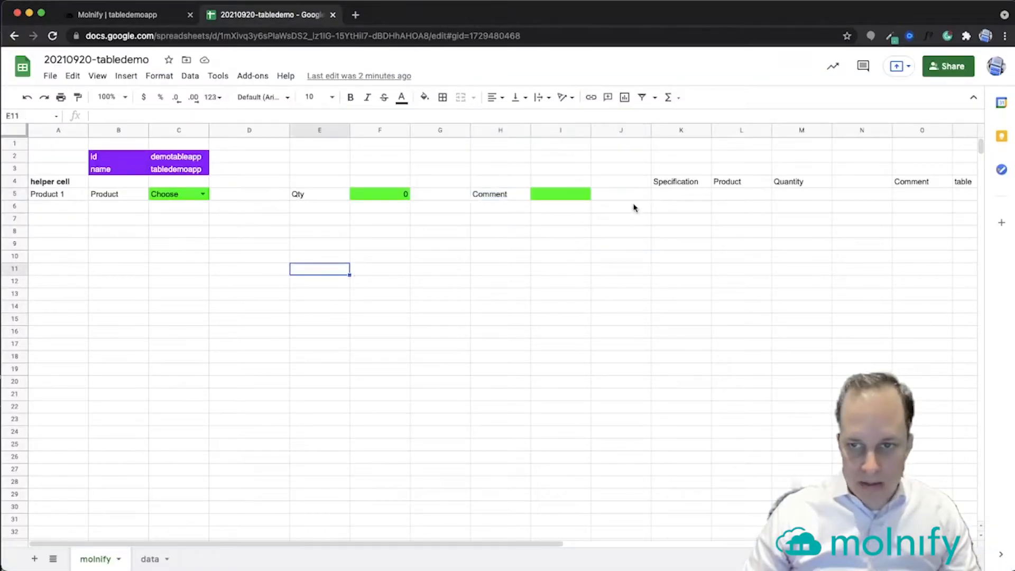
scroll(679, 199, right, 3)
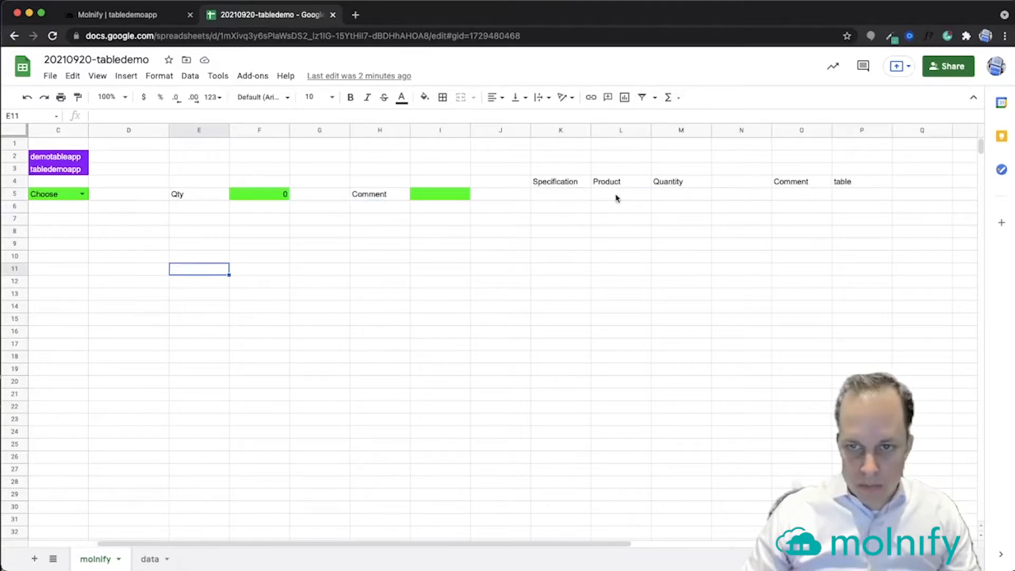
drag(610, 198, 788, 459)
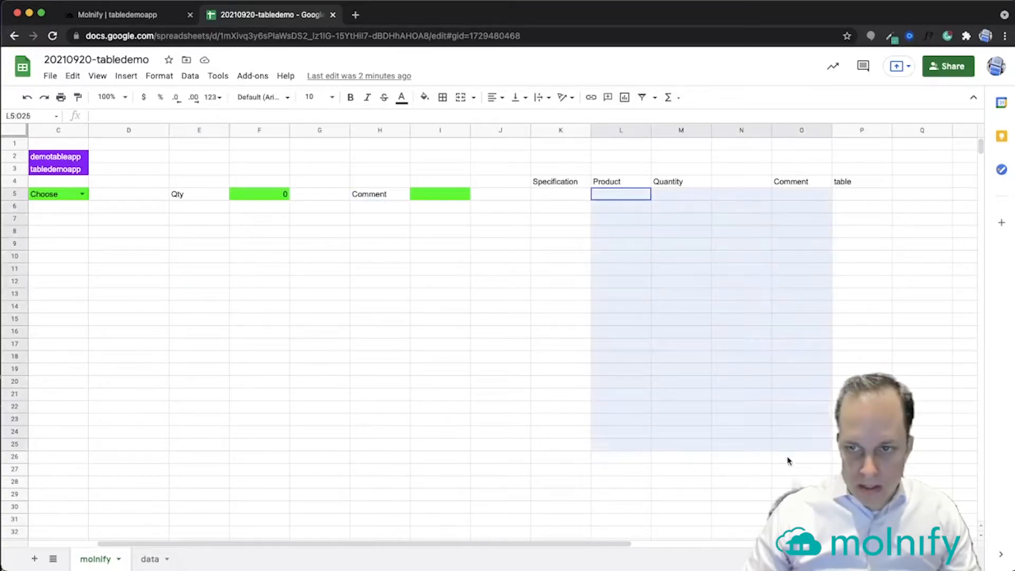
click(424, 98)
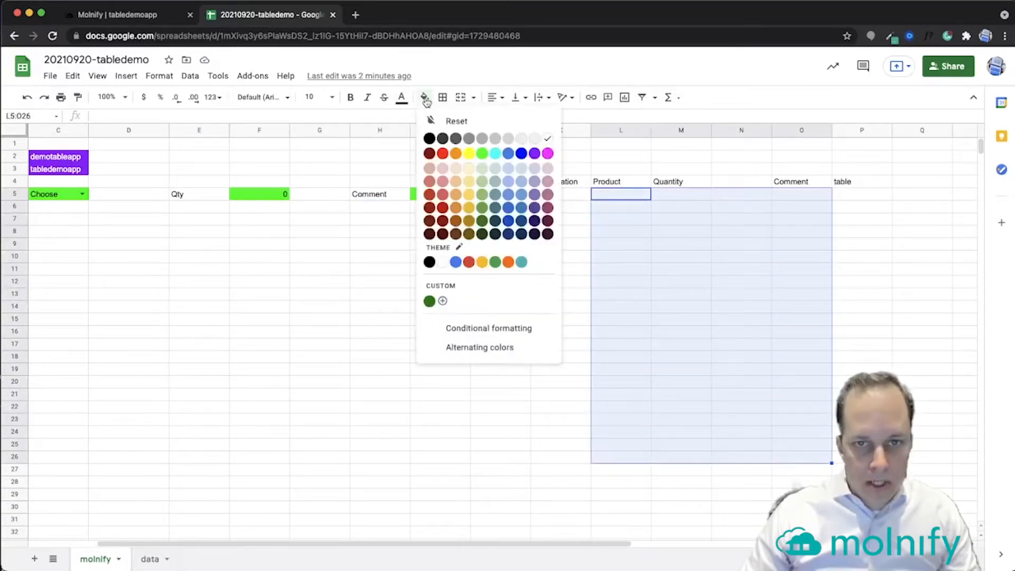
click(522, 155)
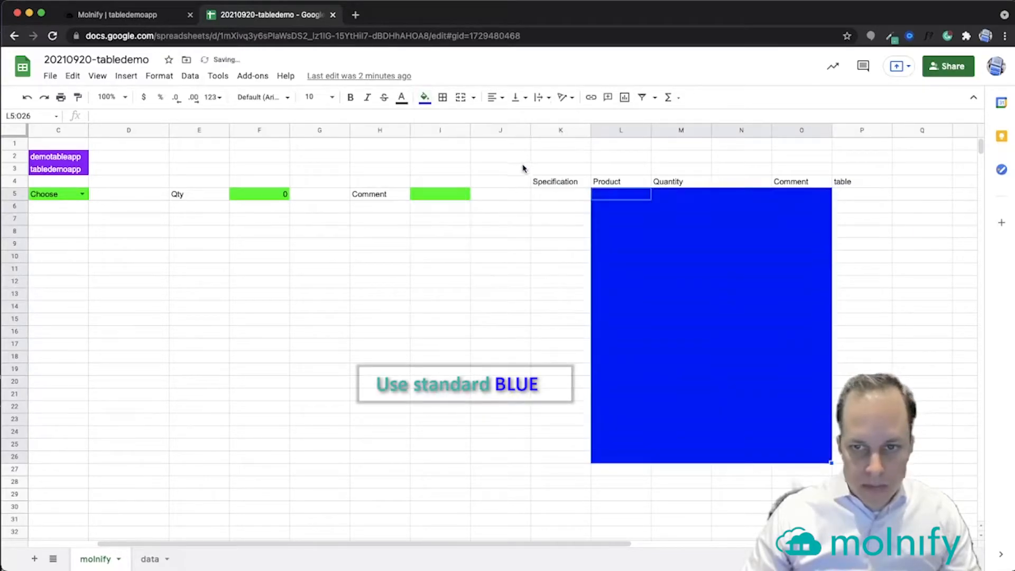
click(723, 268)
Return to the Molnify app and update it from the changed spreadsheet
click(132, 14)
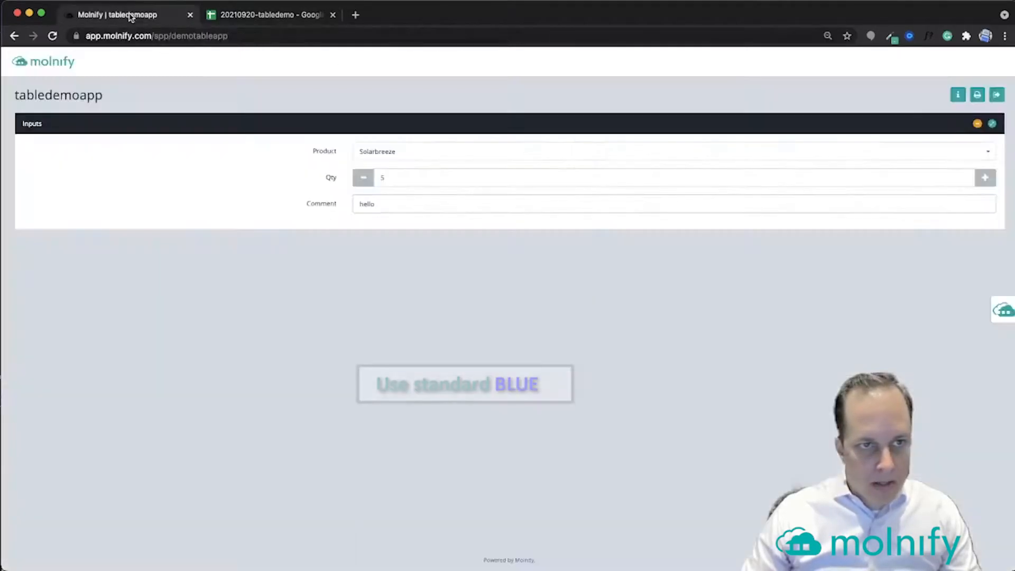
click(1002, 311)
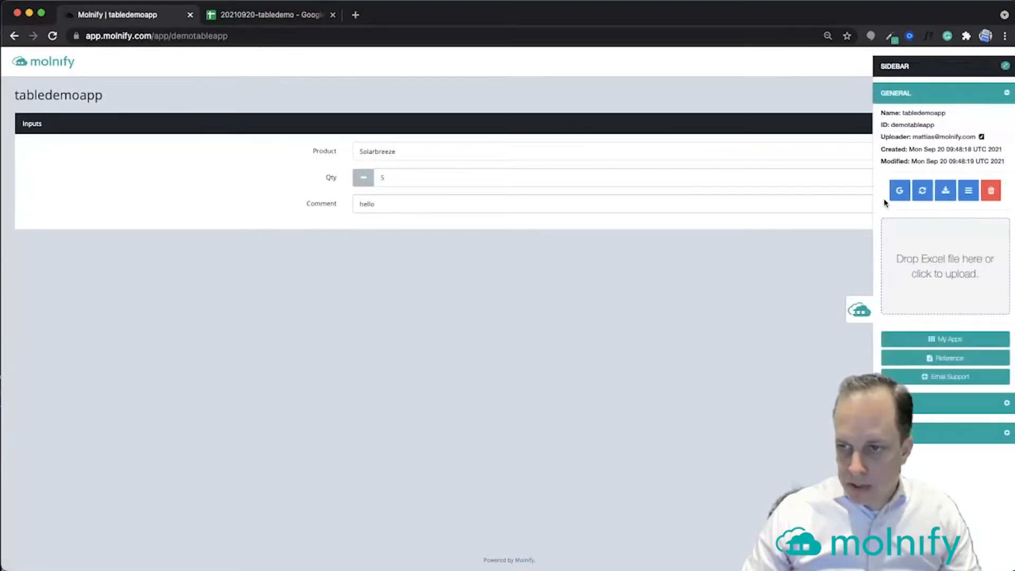
click(923, 192)
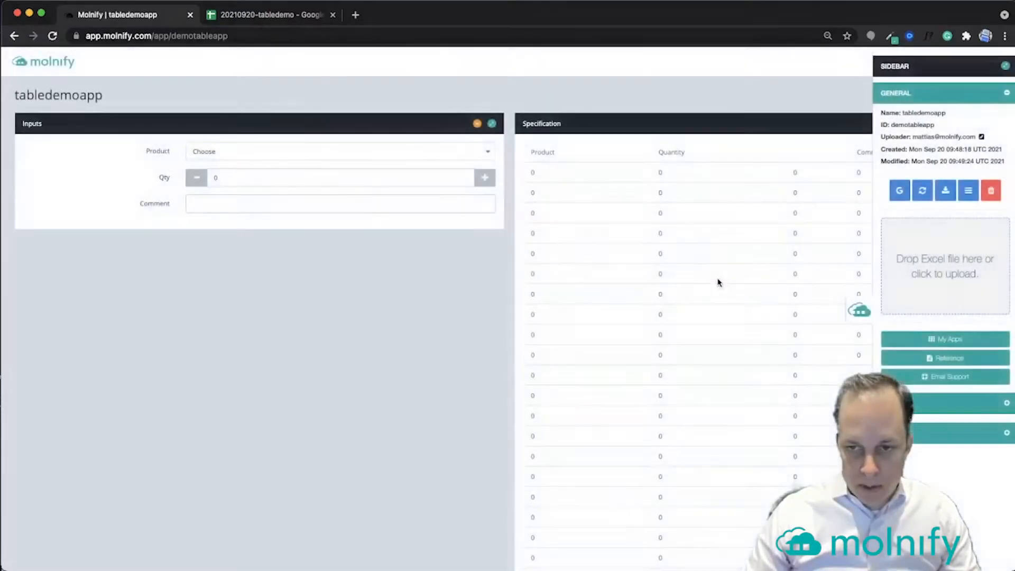
Hide the app's sidebar, switch to the Google Sheets spreadsheet and enter the header Price in cell N4 of the Specification table
click(860, 311)
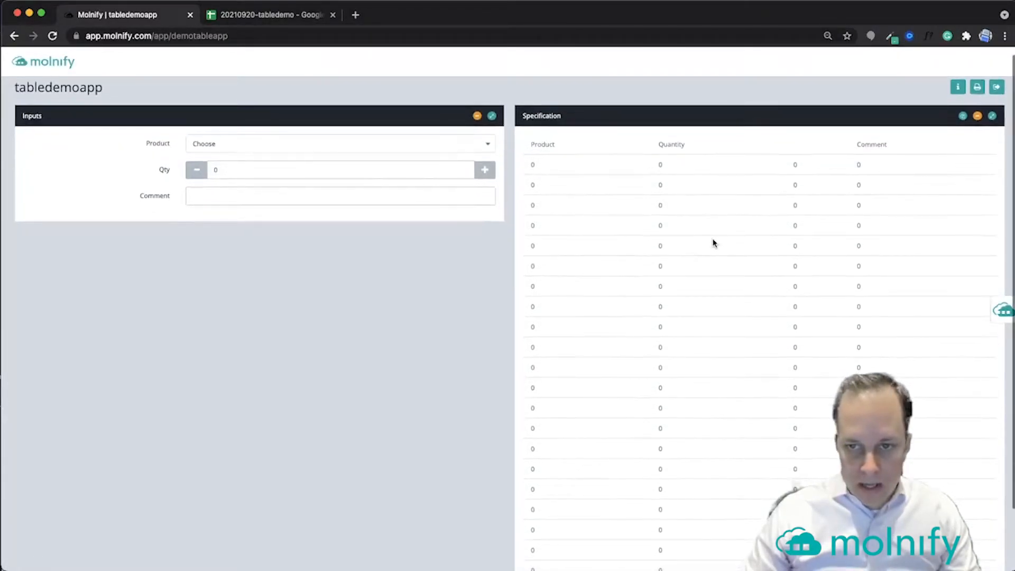
click(245, 16)
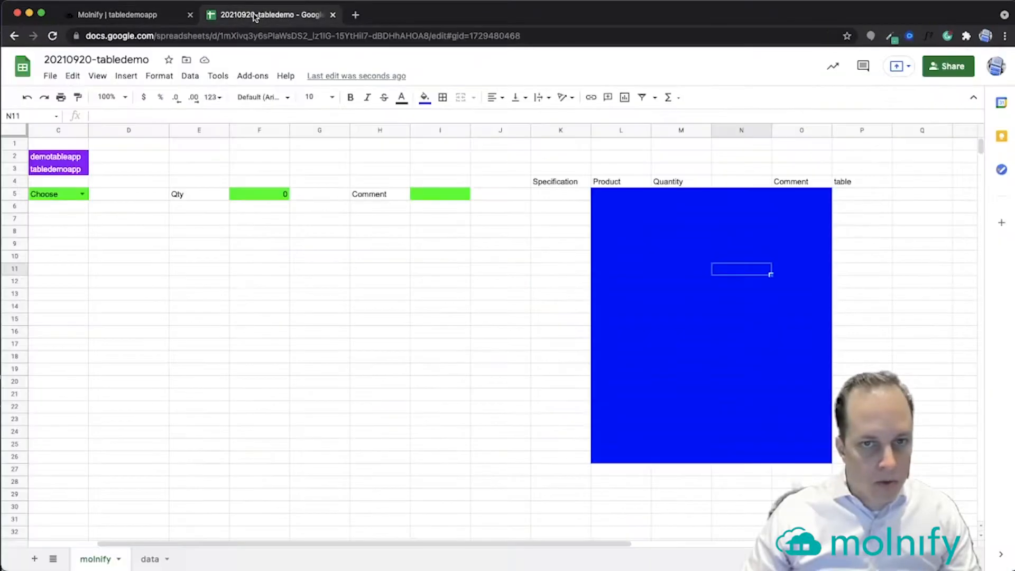
click(555, 183)
click(634, 182)
click(685, 182)
click(743, 182)
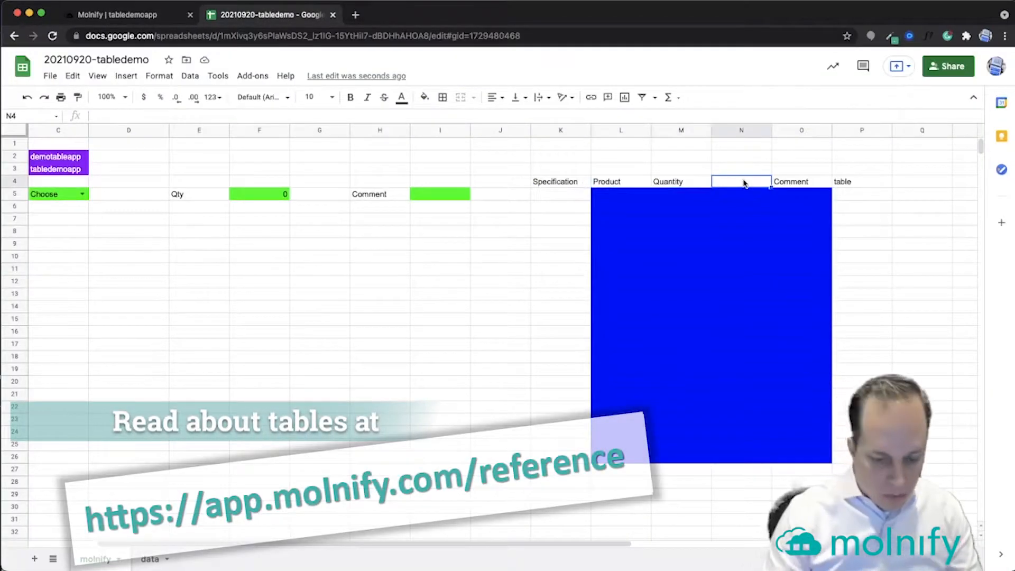
text(Price)
key(Return)
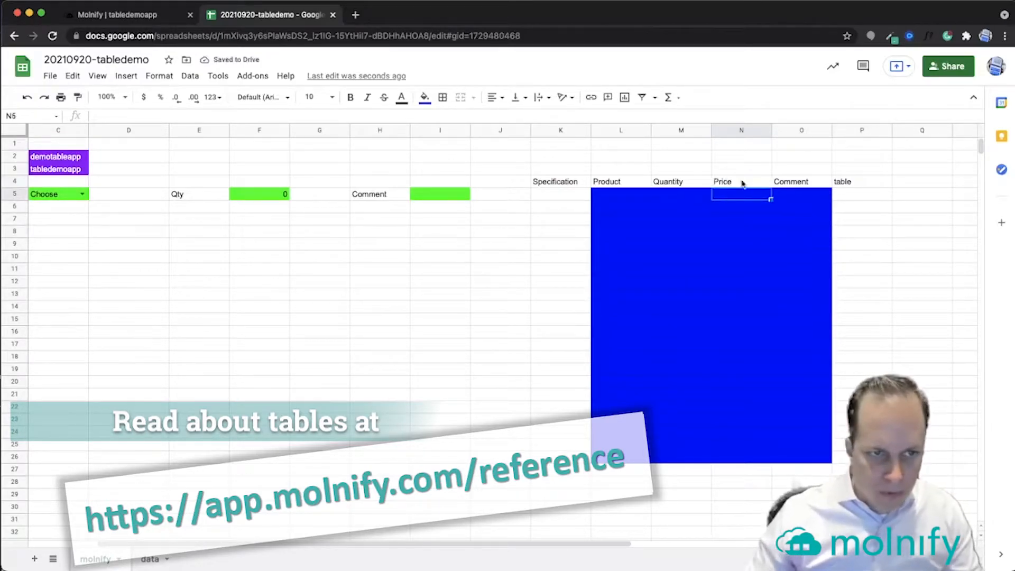
Fill the row 5 input cells with sample data: product Tin, quantity 1 and comment Hello
drag(474, 545, 351, 548)
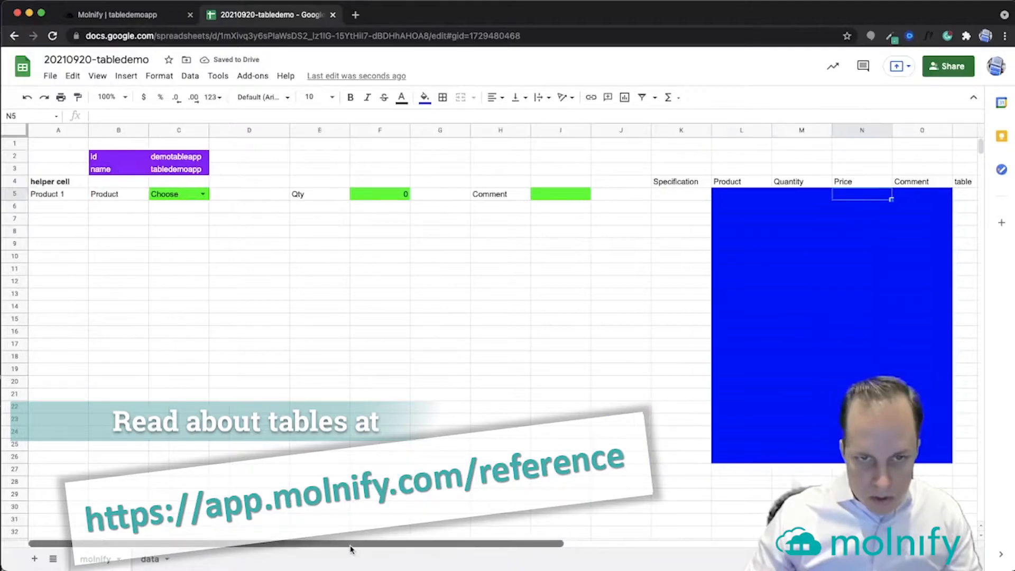
click(202, 193)
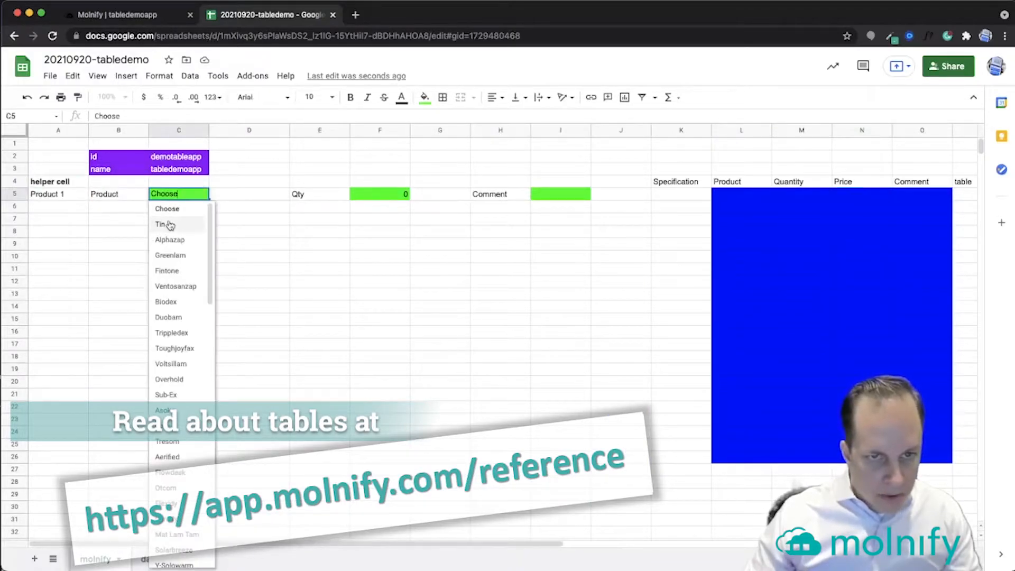
click(159, 224)
click(366, 198)
text(1)
key(Tab)
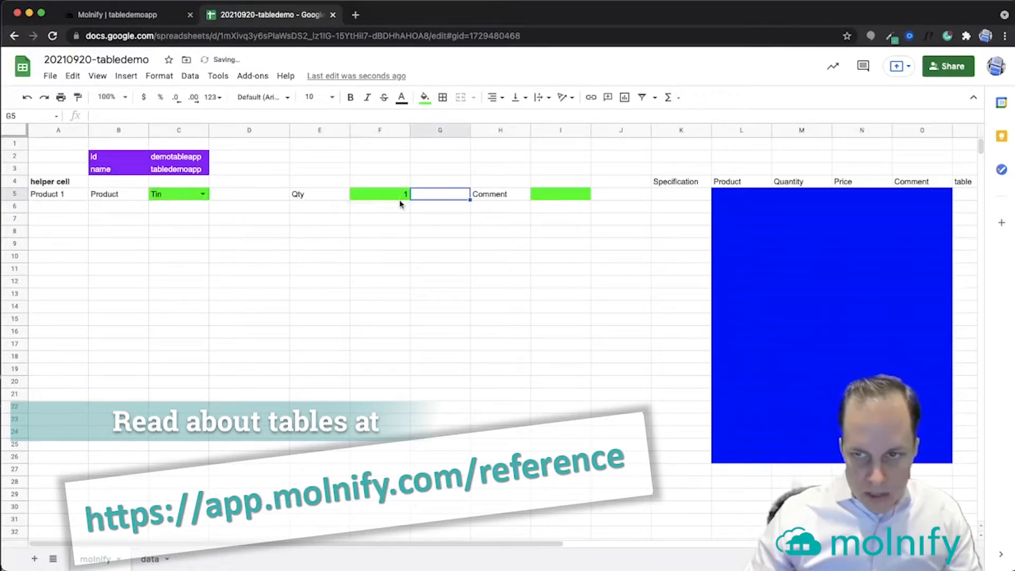
click(565, 197)
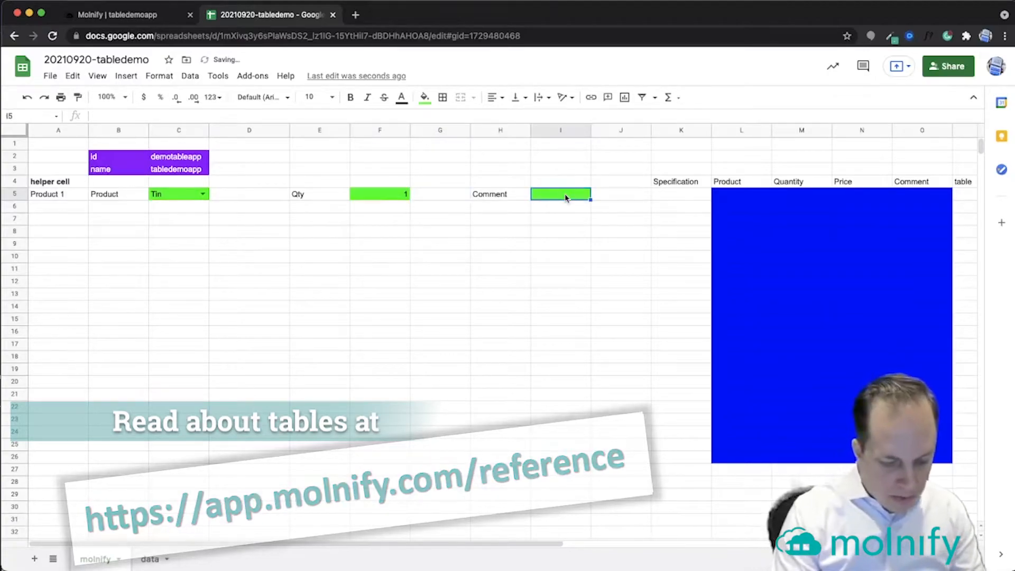
text(Hello)
key(Tab)
key(Tab)
key(Tab)
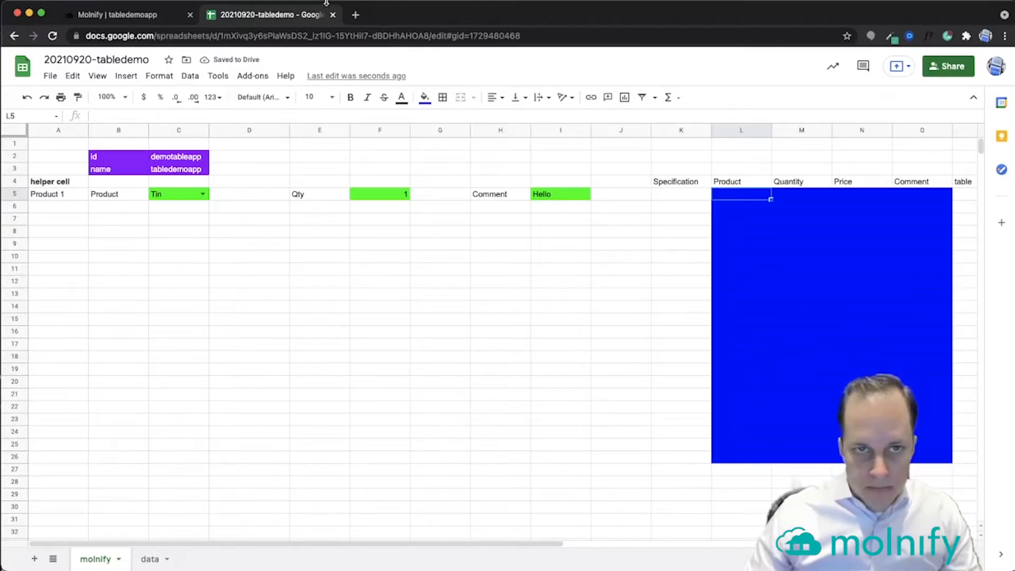
Glance at the Molnify app, return to the spreadsheet and enter =if(C5="Choose","",C5) in the Product cell L5
click(129, 15)
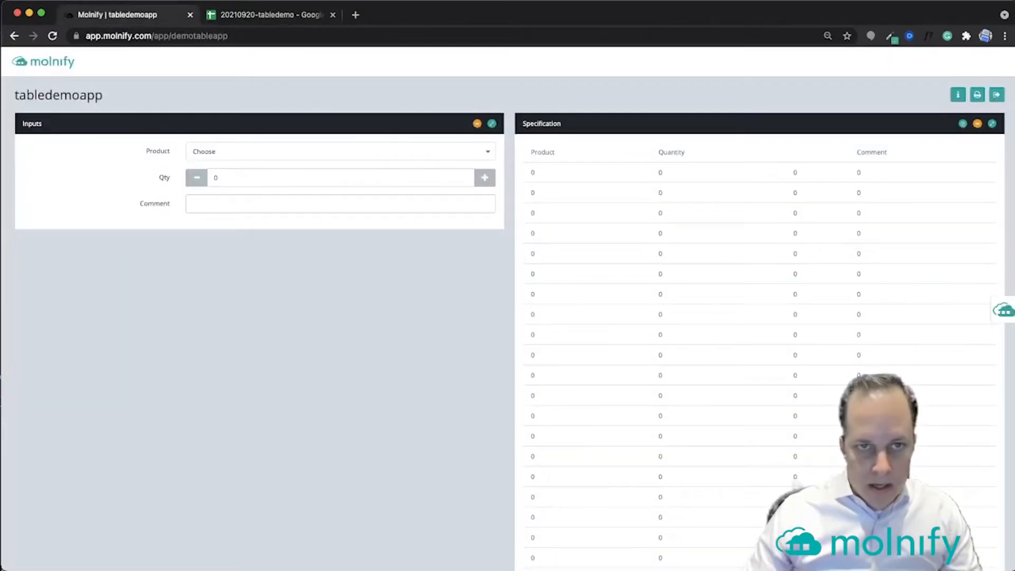
click(271, 16)
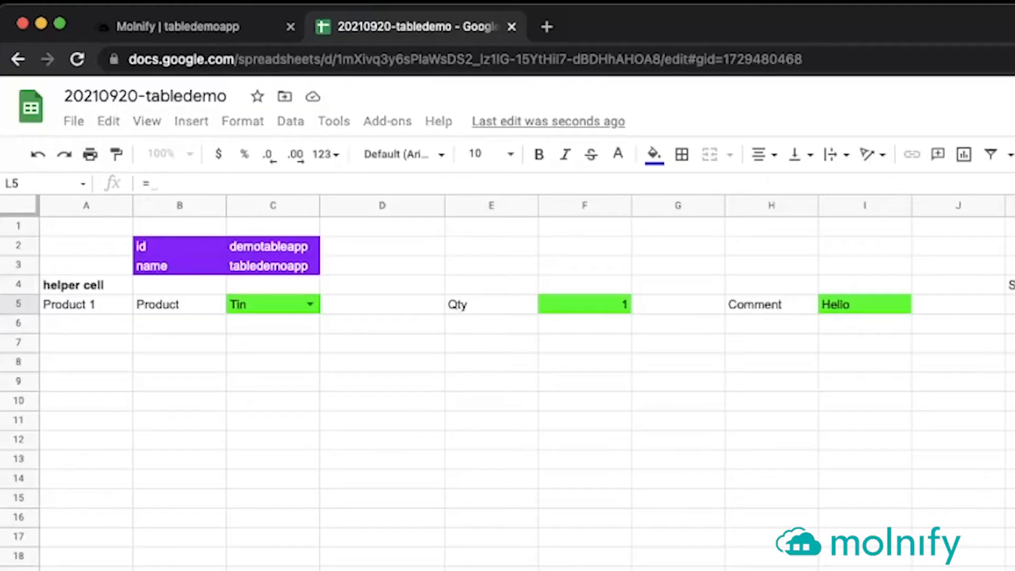
text(=if()
click(252, 310)
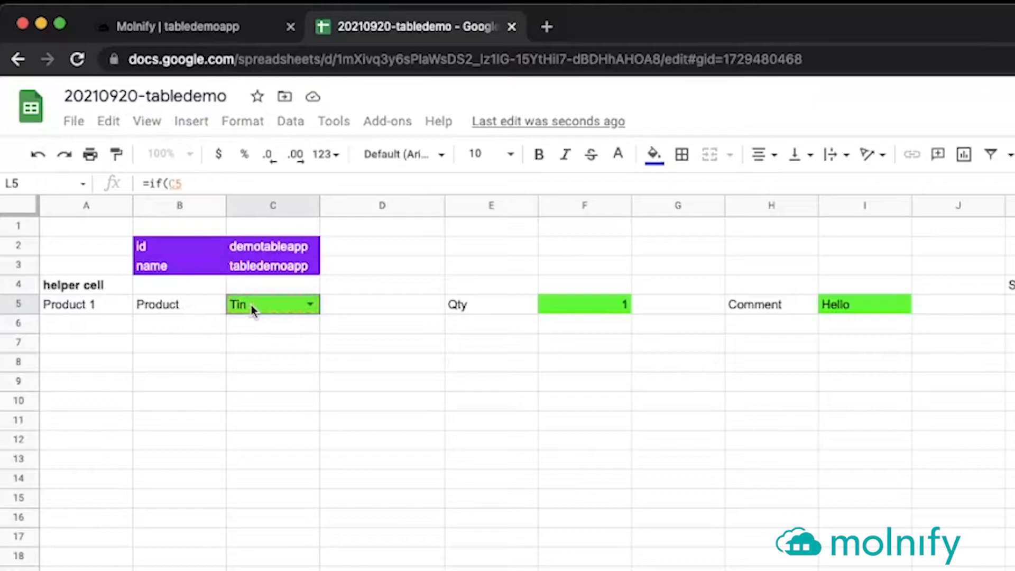
text(="Choose)
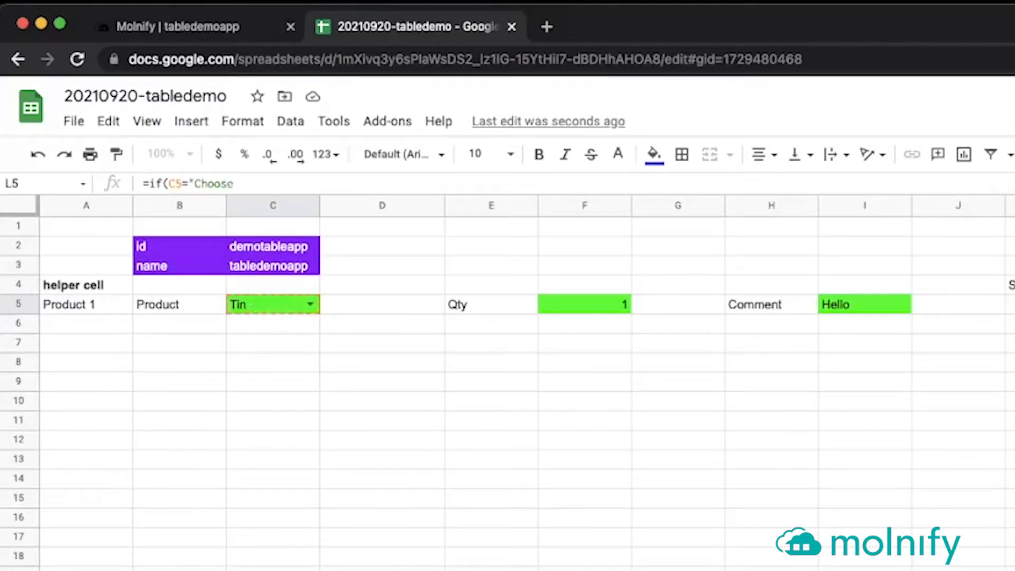
text(","",)
click(281, 306)
key(Return)
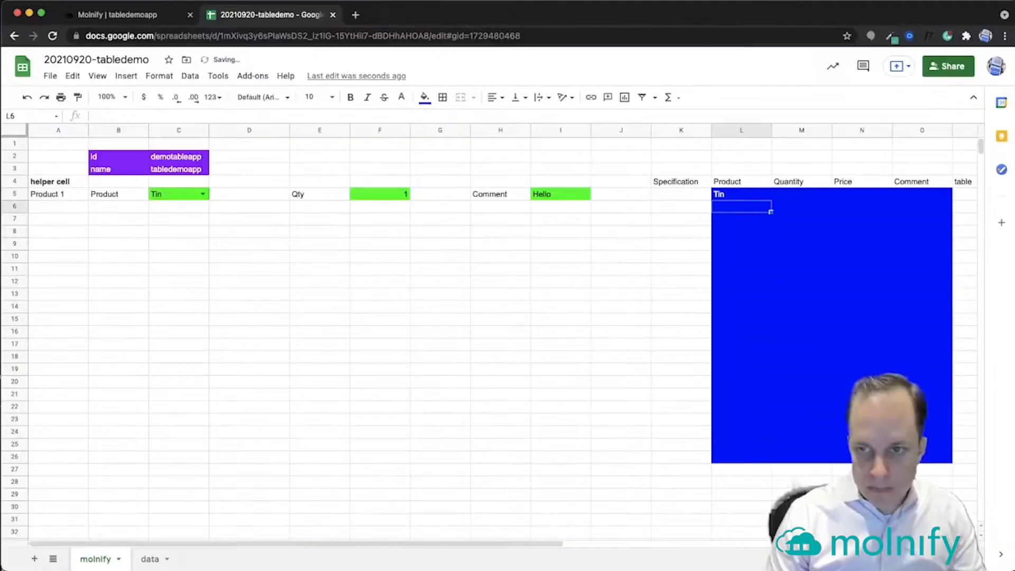
Enter =IF(F5=0,"",F5&" pcs") in the Quantity cell M5 of the Specification table
click(802, 194)
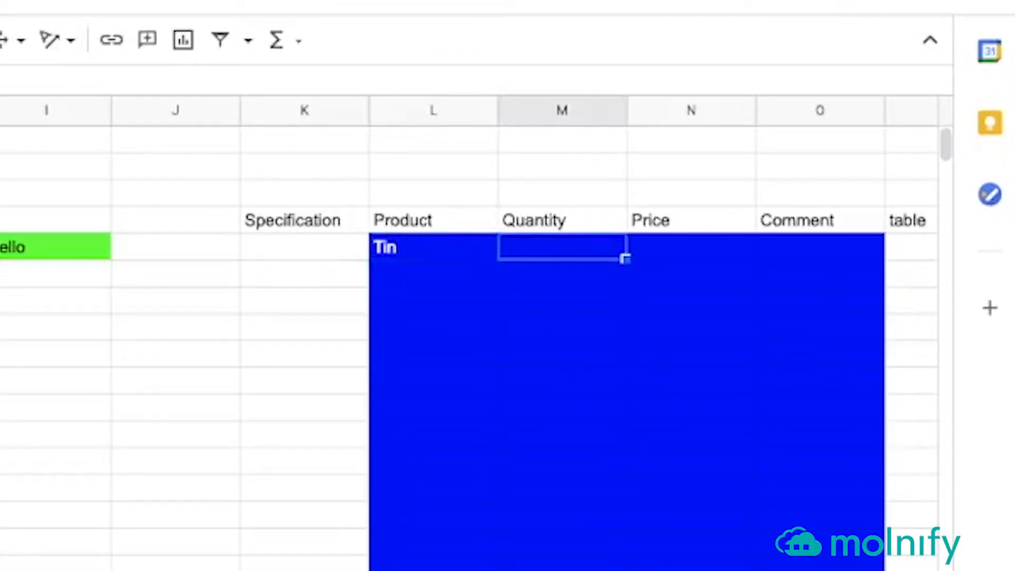
text(=if()
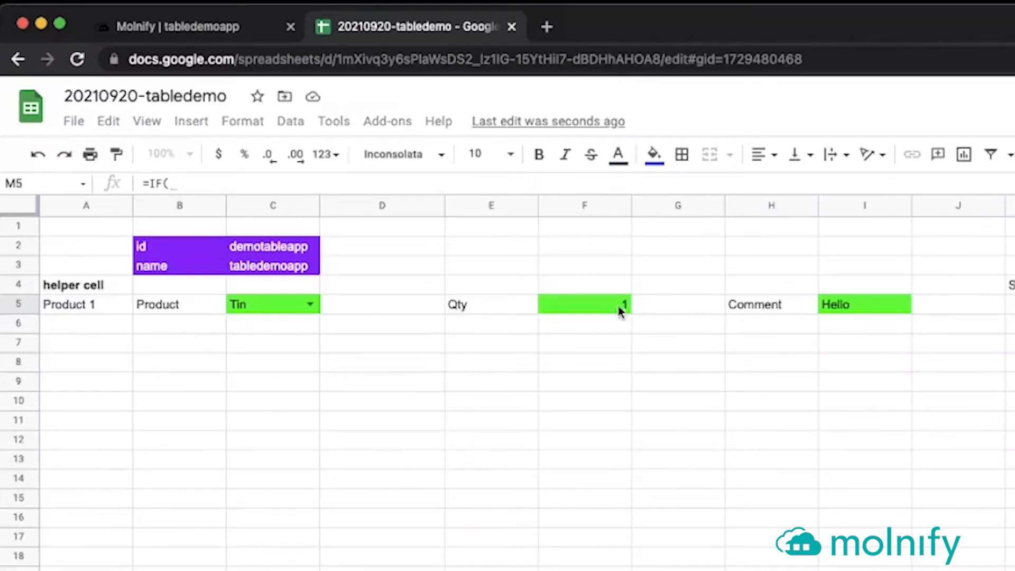
click(606, 311)
text(=0)
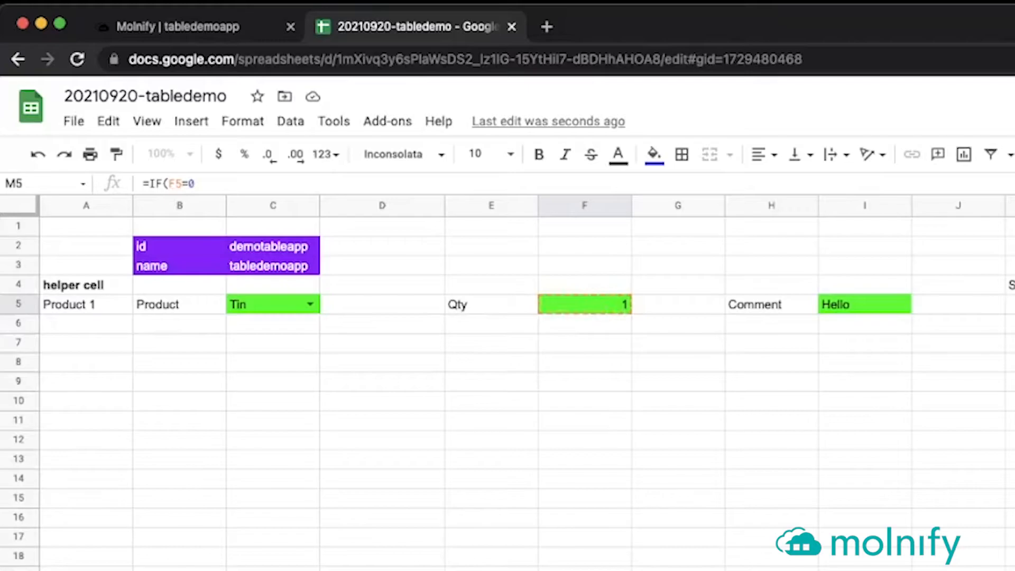
text(, )
text(",)
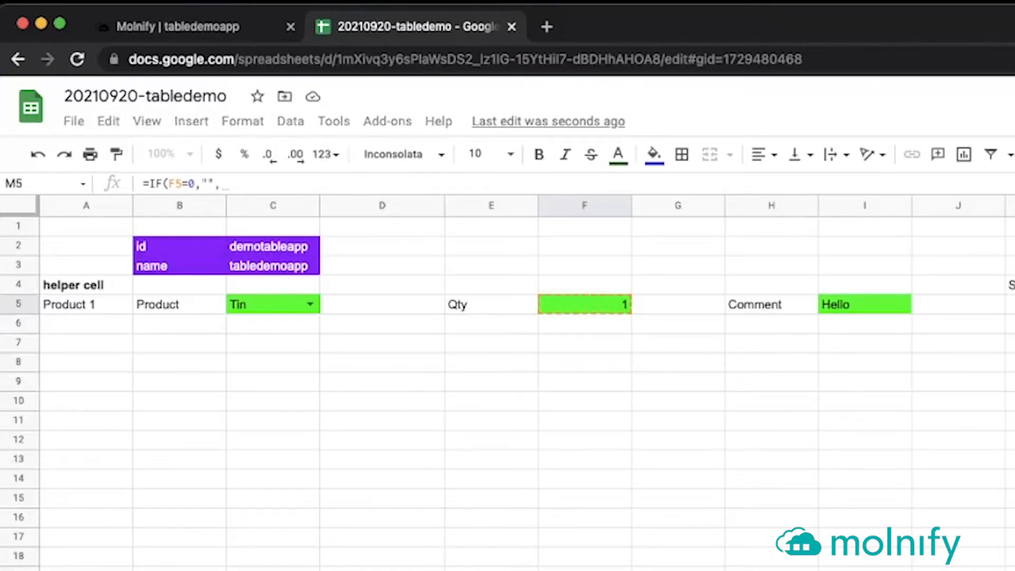
click(602, 306)
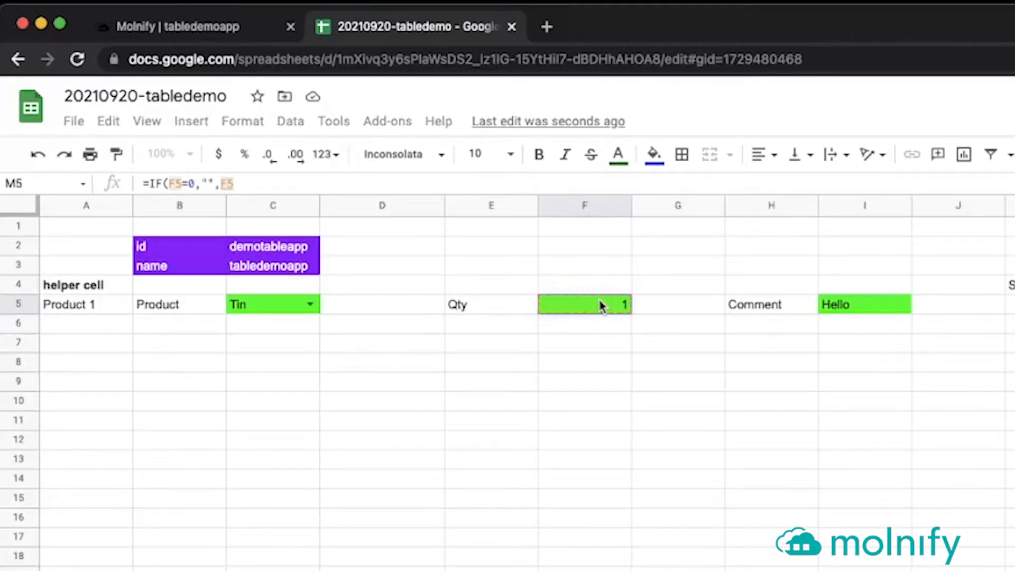
text(&" pcs)
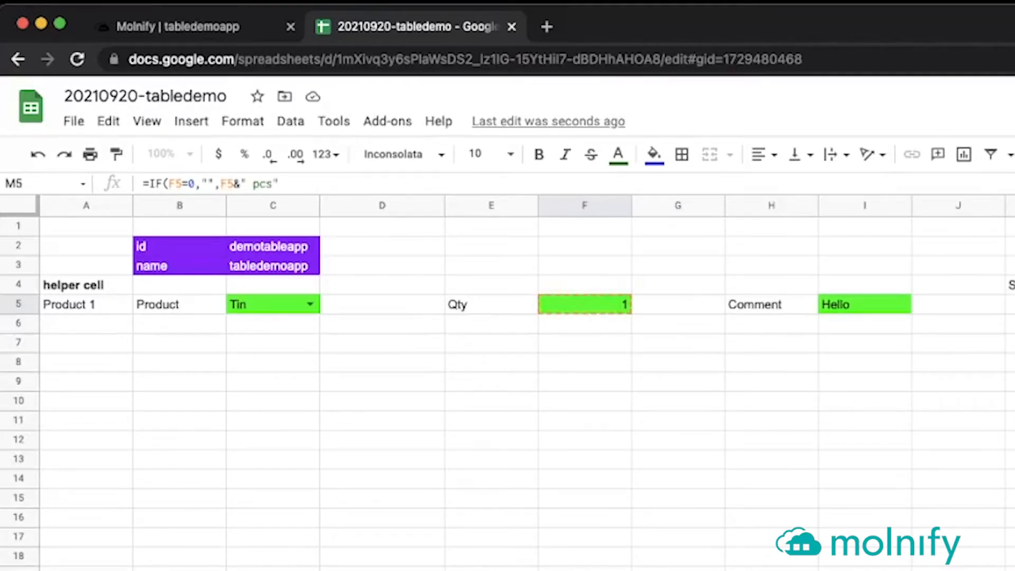
key(Return)
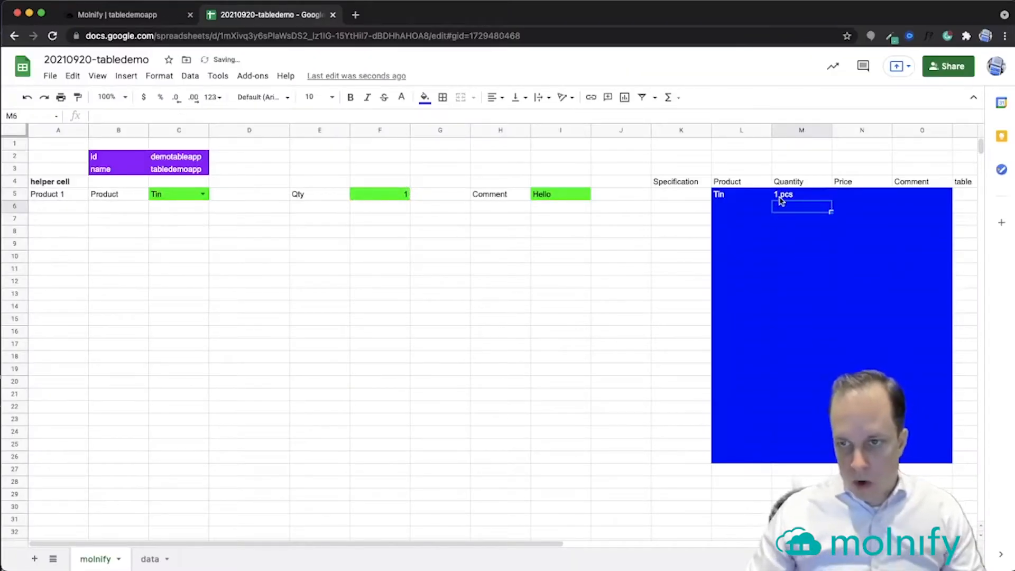
Enter =IF(F5=0,"",VLOOKUP(C5,data!$M$3:$N$84,2,0)) in the Price cell N5, taking the lookup range from the data sheet
click(864, 198)
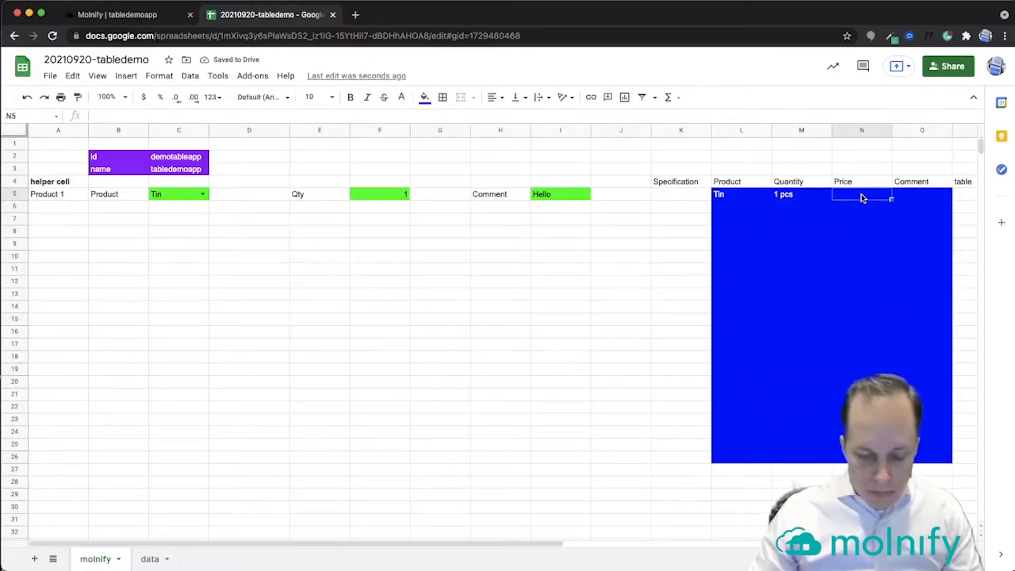
text(=)
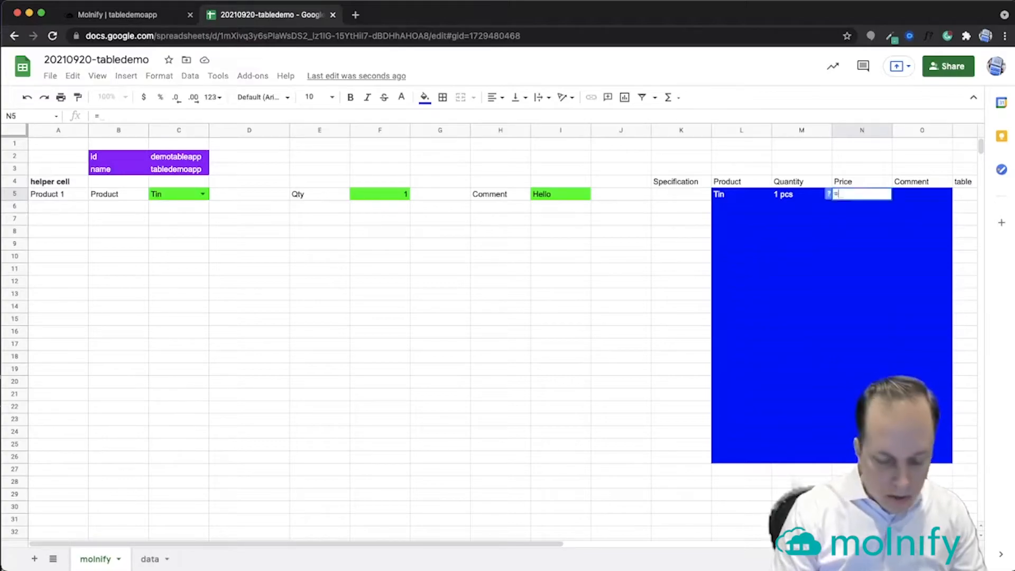
text(IF()
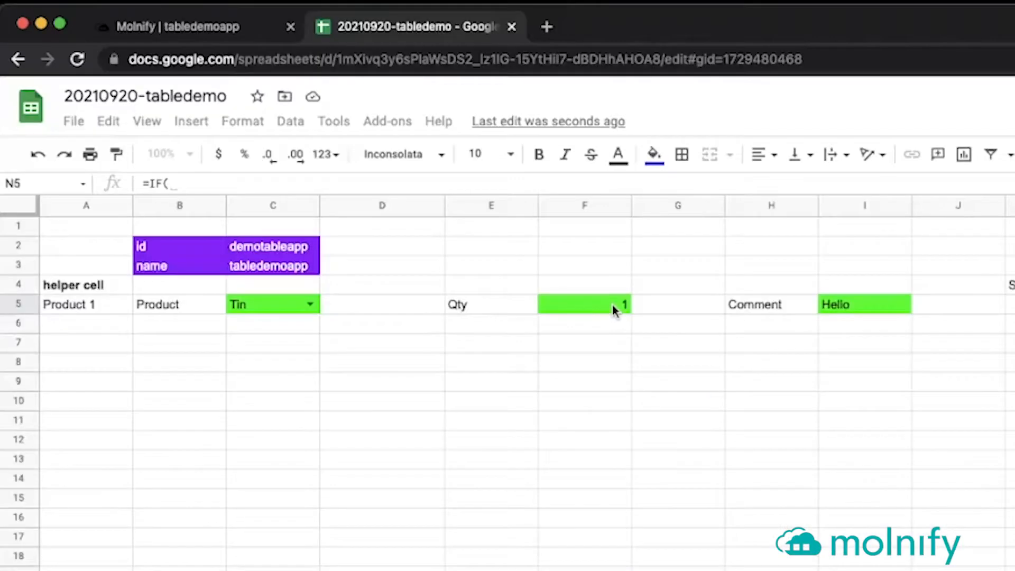
click(399, 195)
text(=)
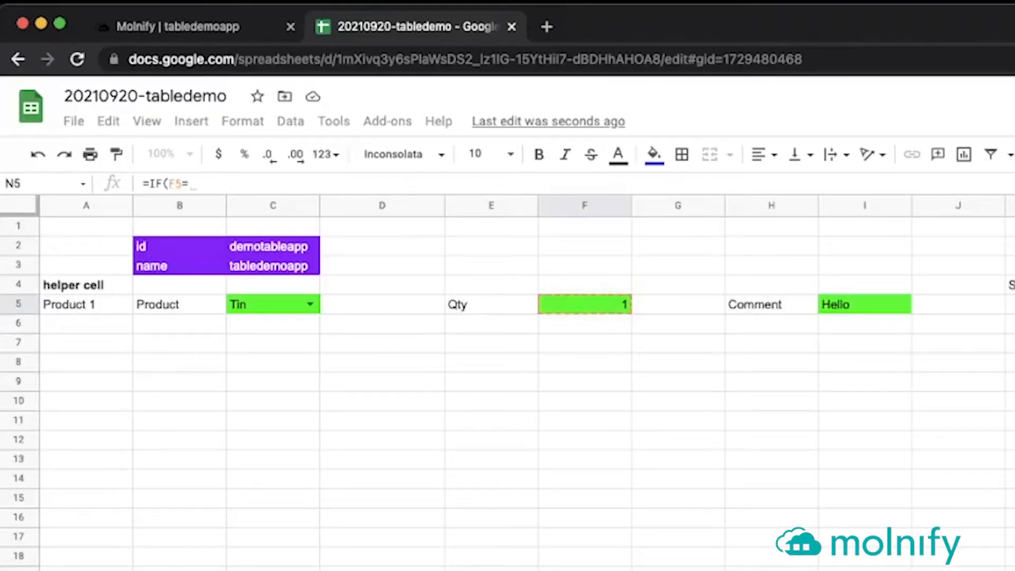
text(0, "",vlookup()
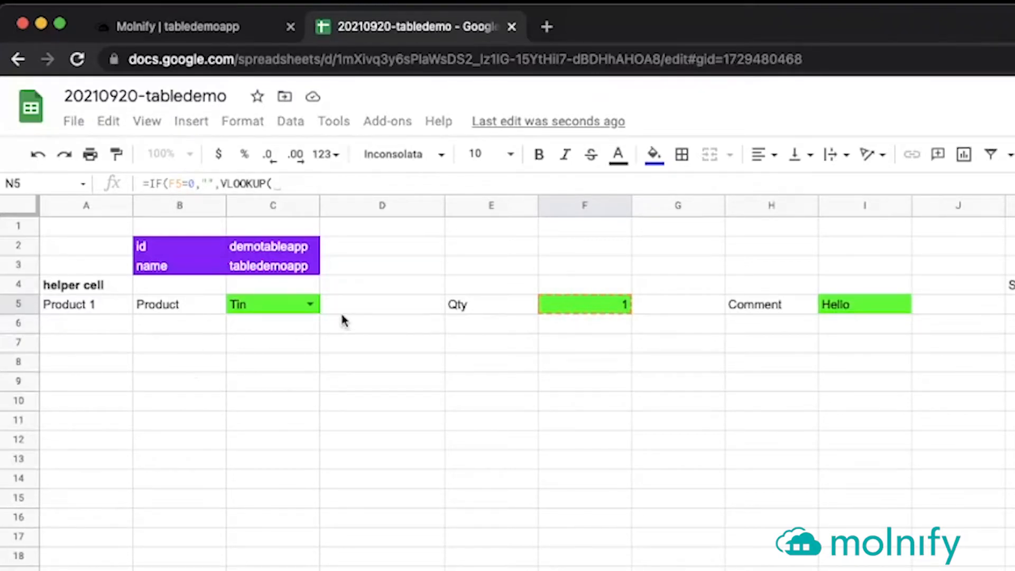
click(283, 312)
text(,)
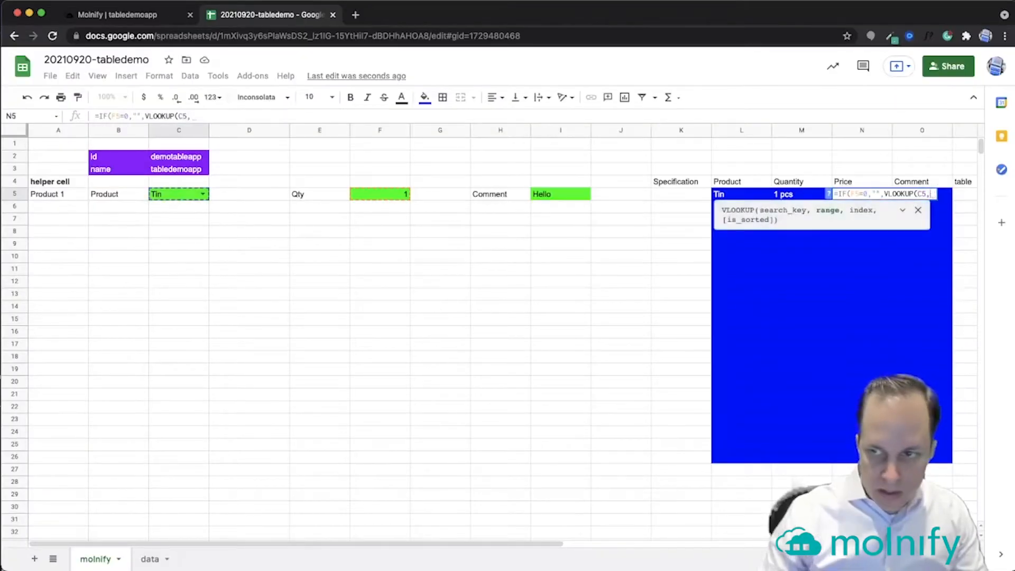
click(148, 561)
drag(165, 169, 225, 407)
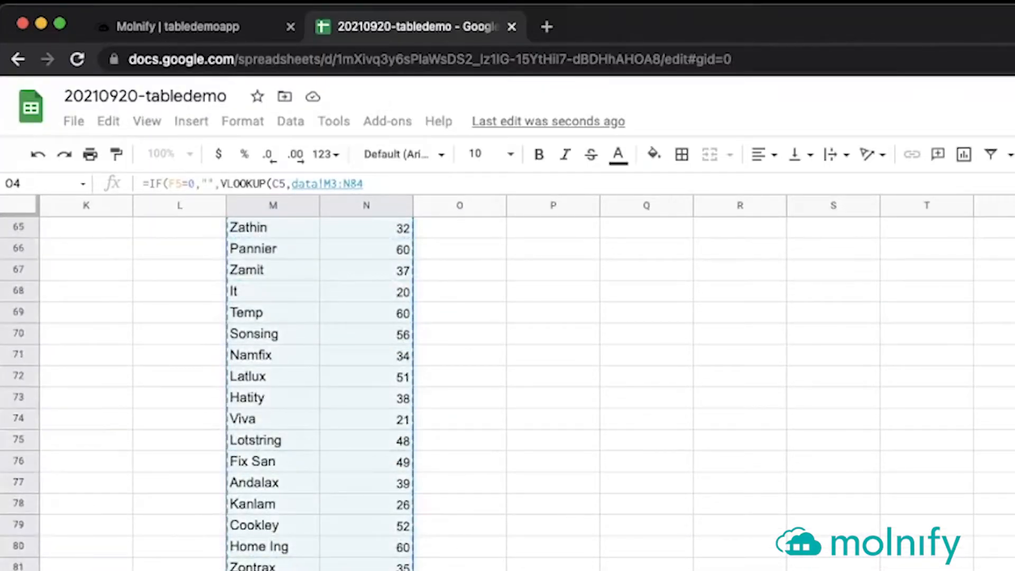
key(F4)
text(, )
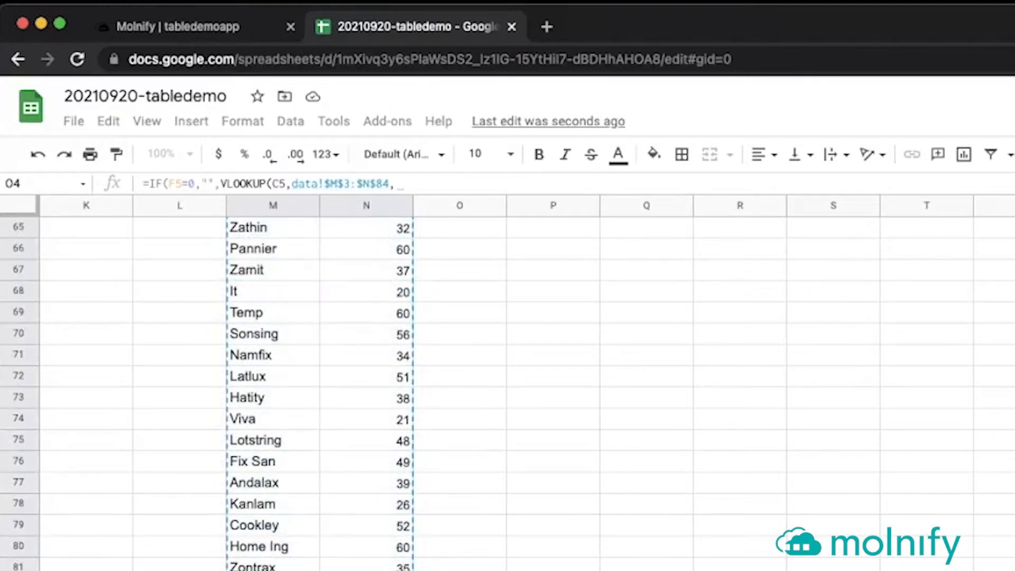
text(2,)
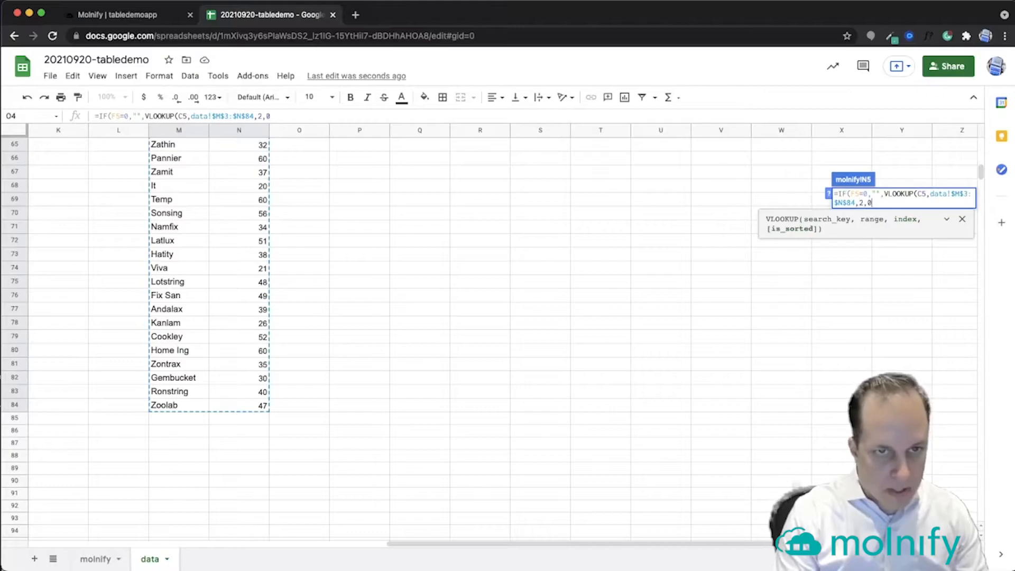
text(0))
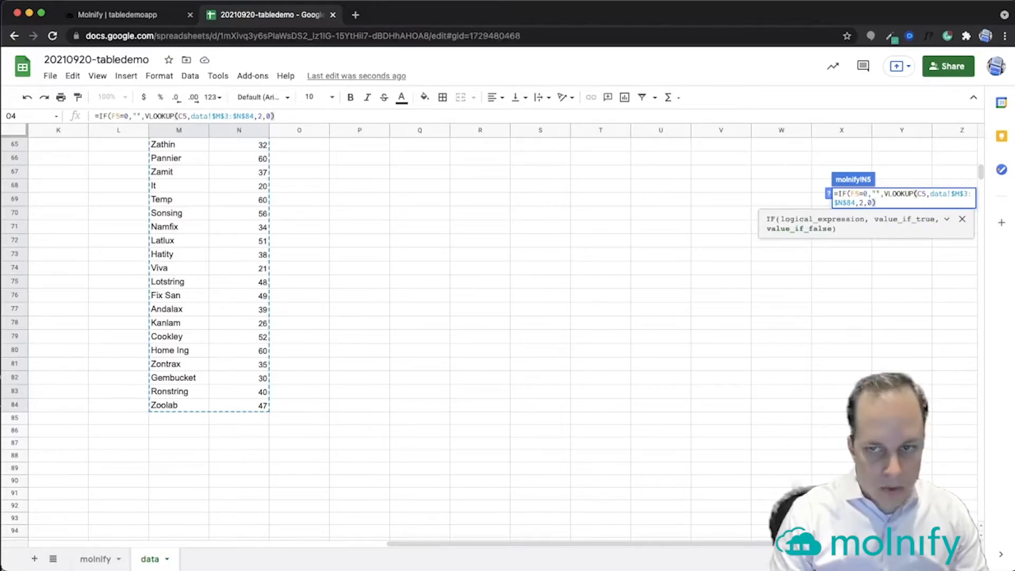
text())
key(Return)
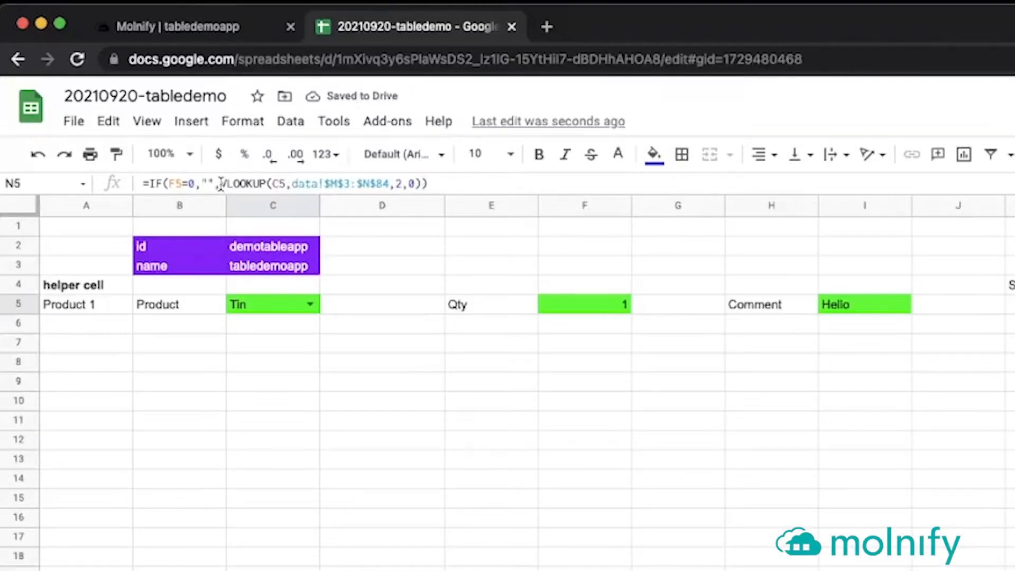
Prefix the price lookup in N5 with a euro sign: =IF(F5=0,"","€ "&VLOOKUP(C5,data!$M$3:$N$84,2,0))
click(144, 116)
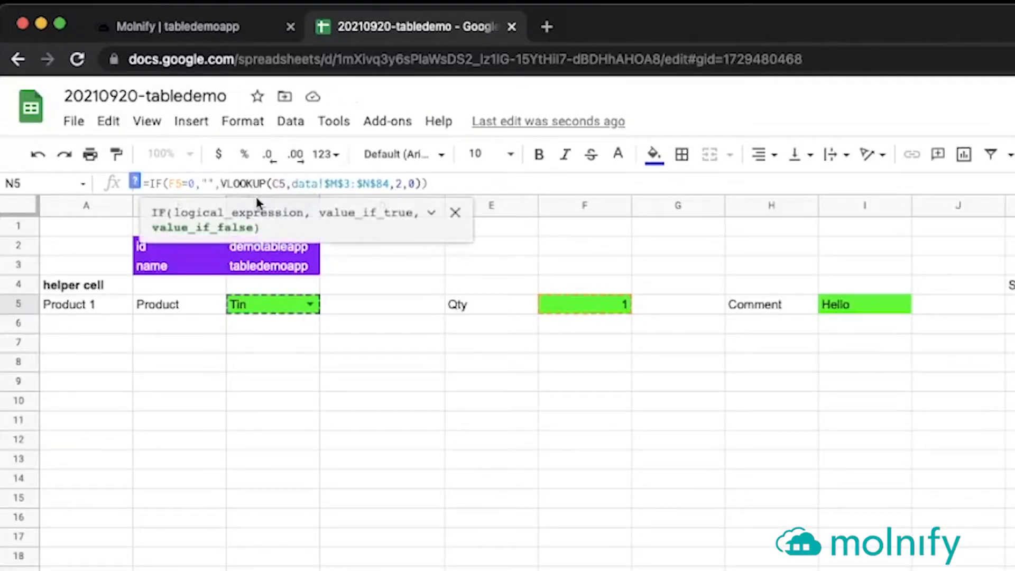
text(")
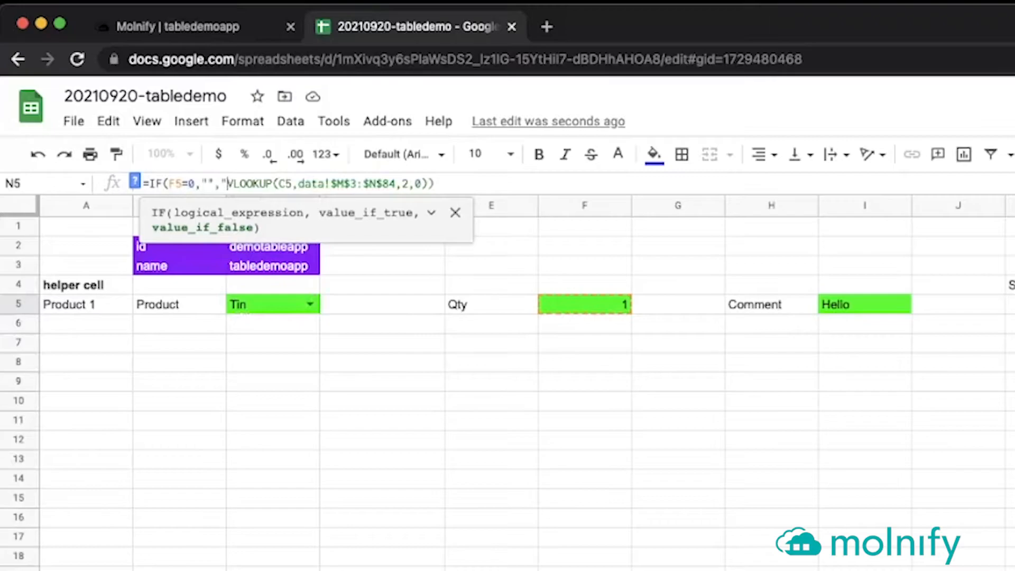
text(€ "&)
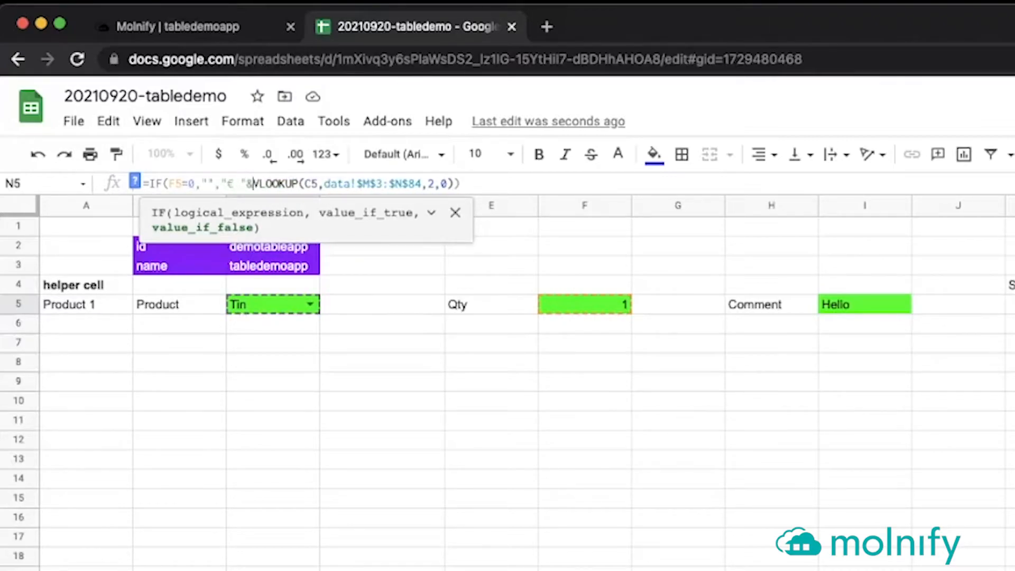
key(Return)
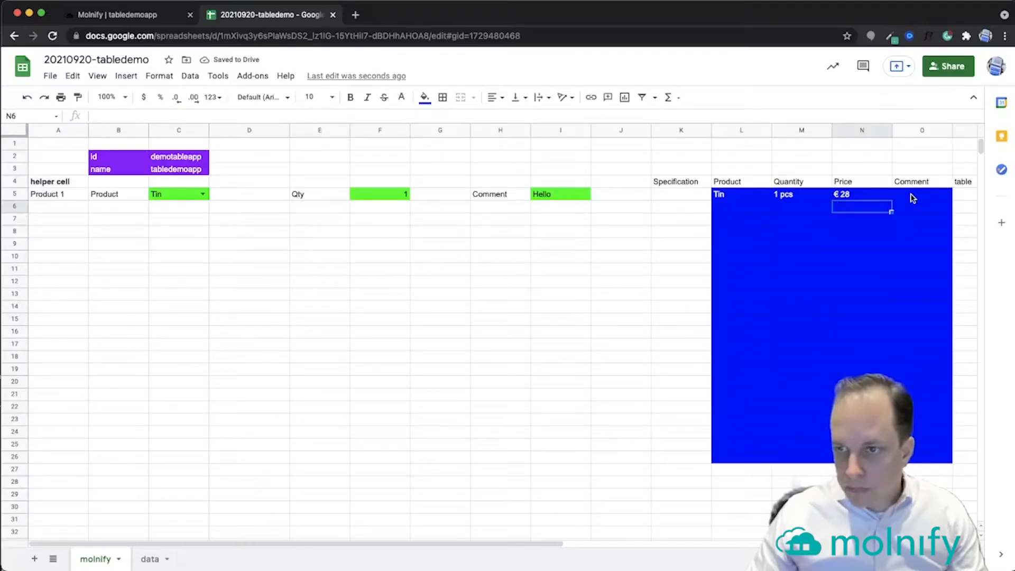
Enter =IF(I5="","",I5) in the Comment cell O5 of the Specification table
click(857, 301)
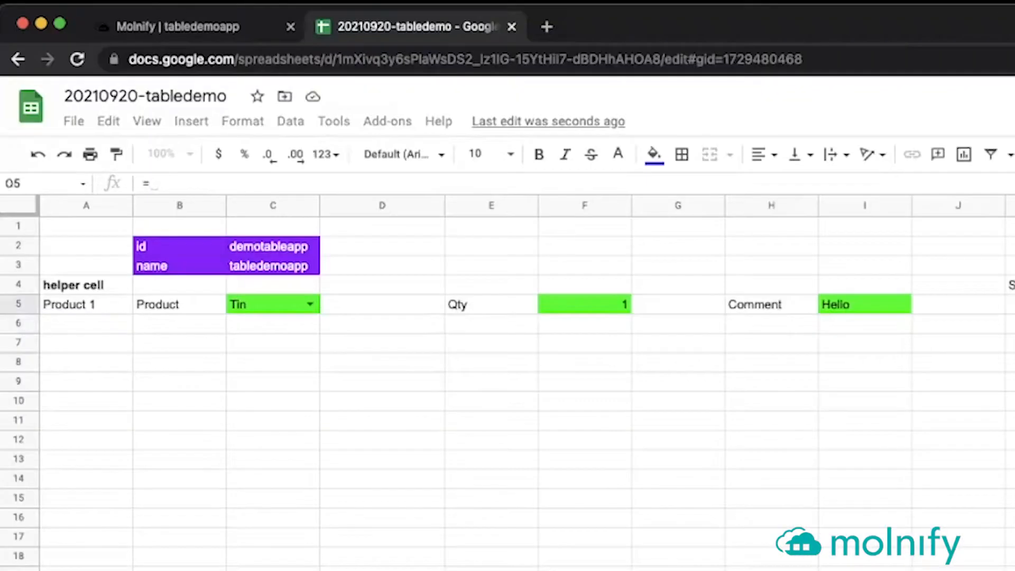
text(=if()
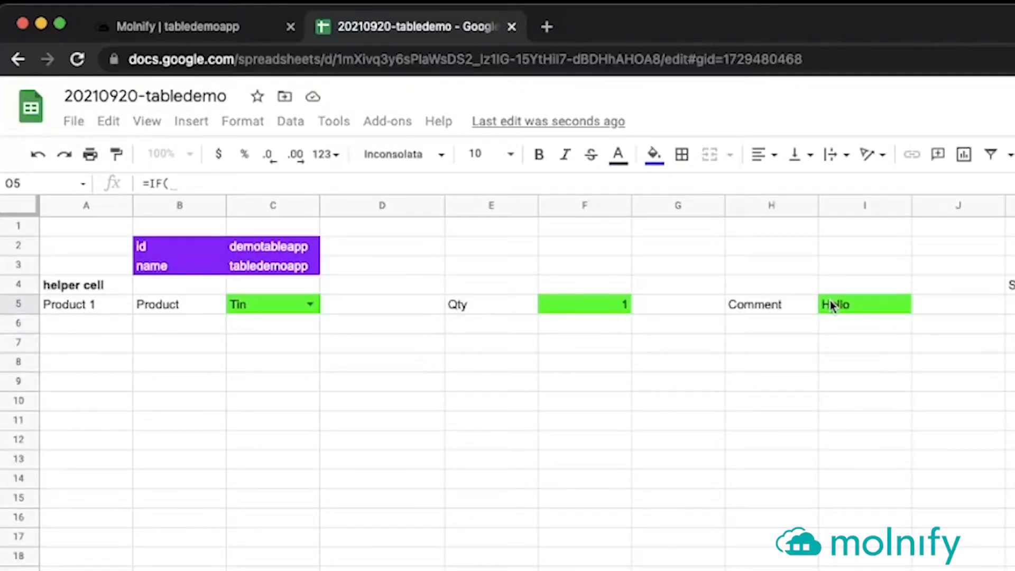
click(832, 307)
text(=)
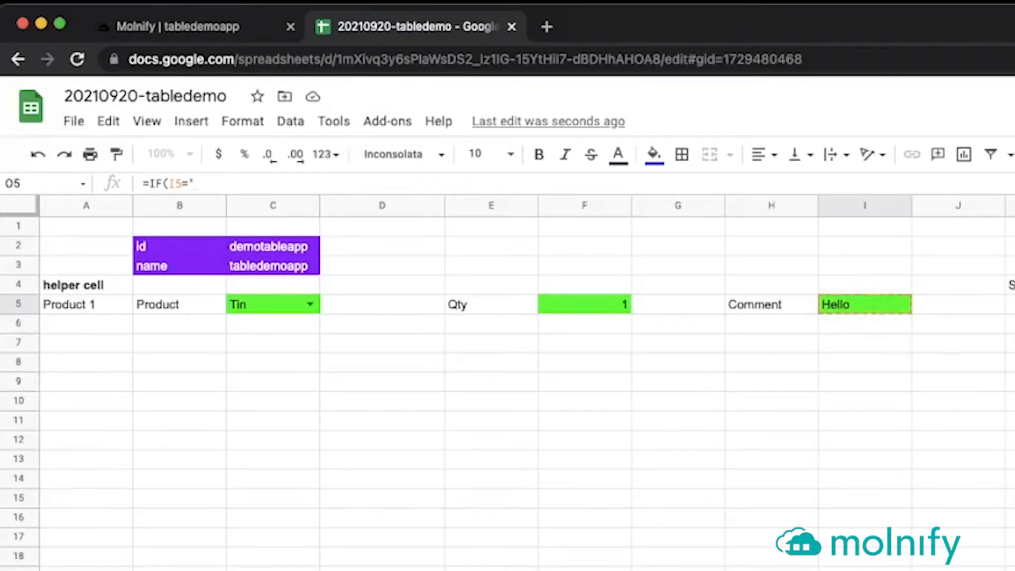
text("","",)
click(855, 306)
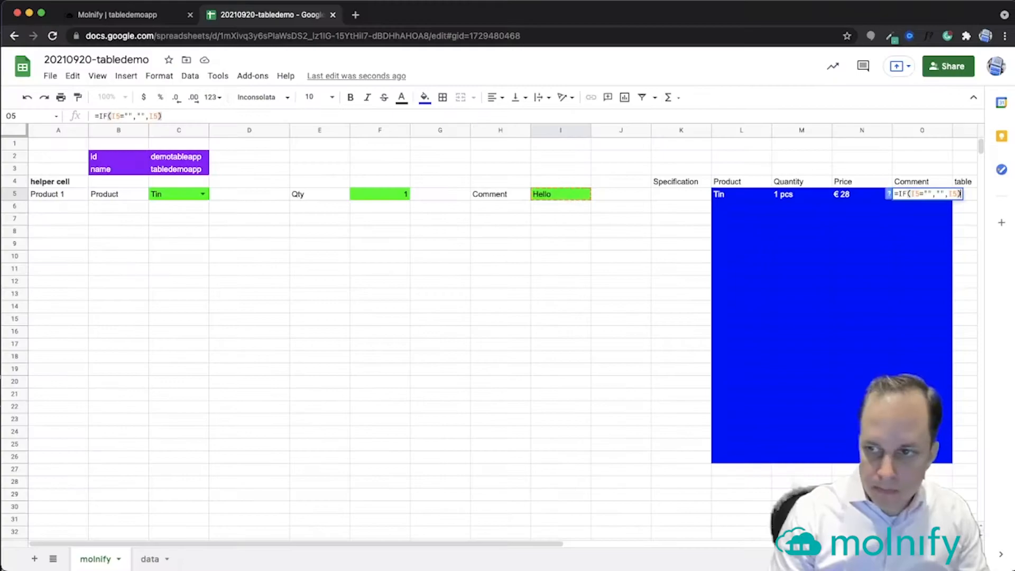
key(Return)
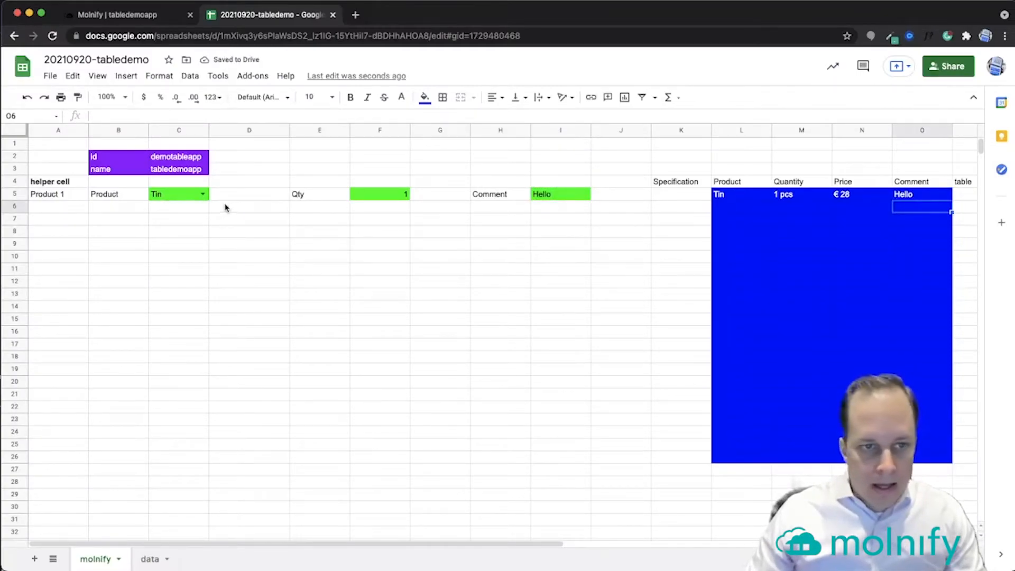
Reset the row 5 inputs: product to Choose, quantity to 0, and an empty comment
click(203, 194)
click(177, 227)
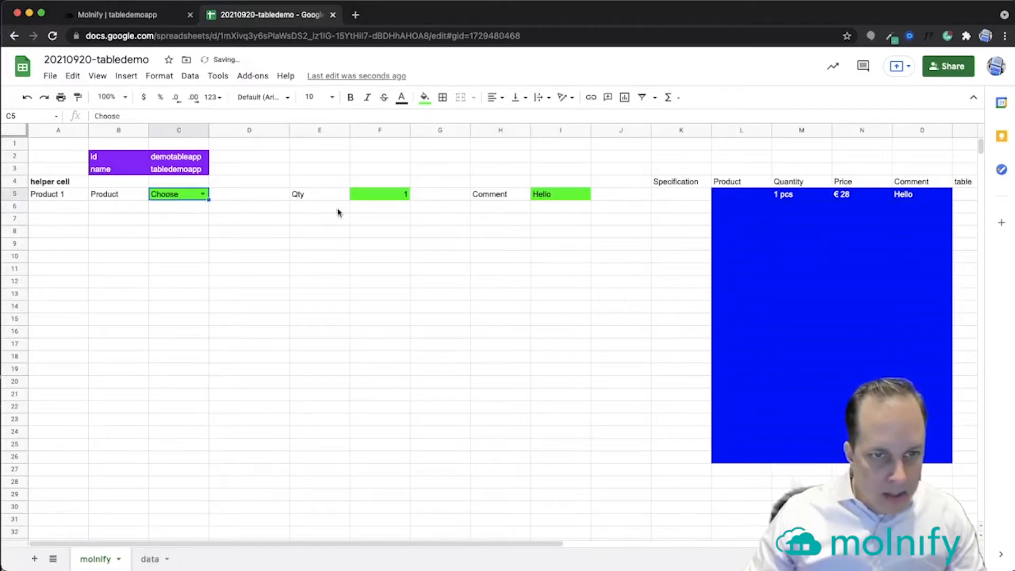
click(383, 195)
text(0)
key(Tab)
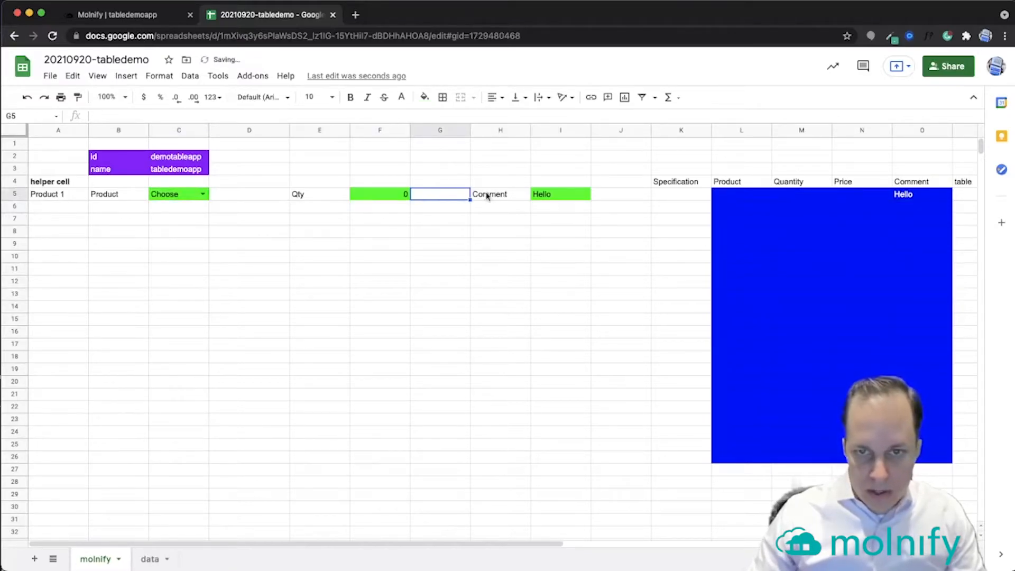
click(563, 199)
key(Delete)
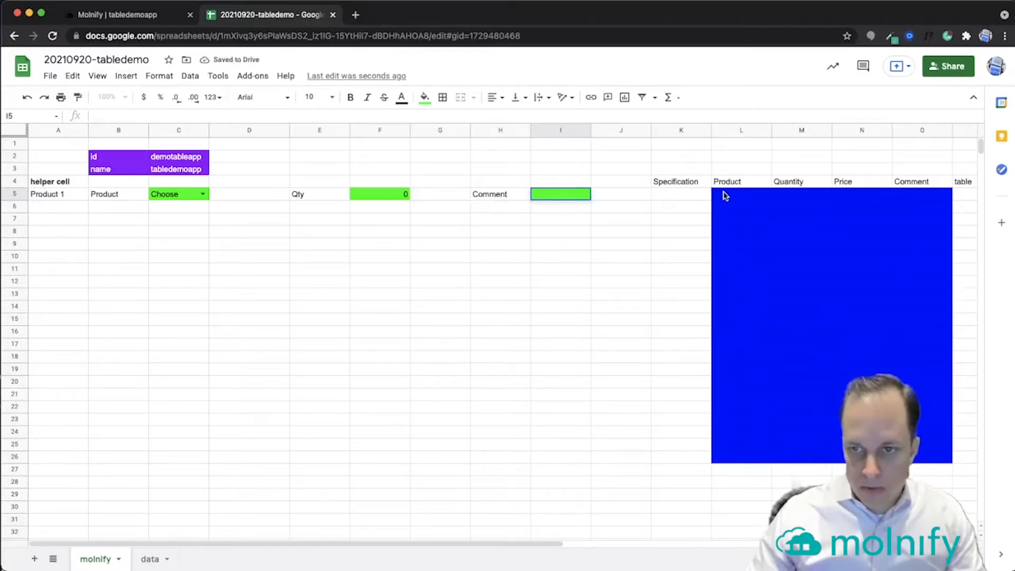
Fill the row 5 Specification formulas down through L5:O26 and spot-check the copied formulas in rows 16 and 22
drag(729, 197, 930, 457)
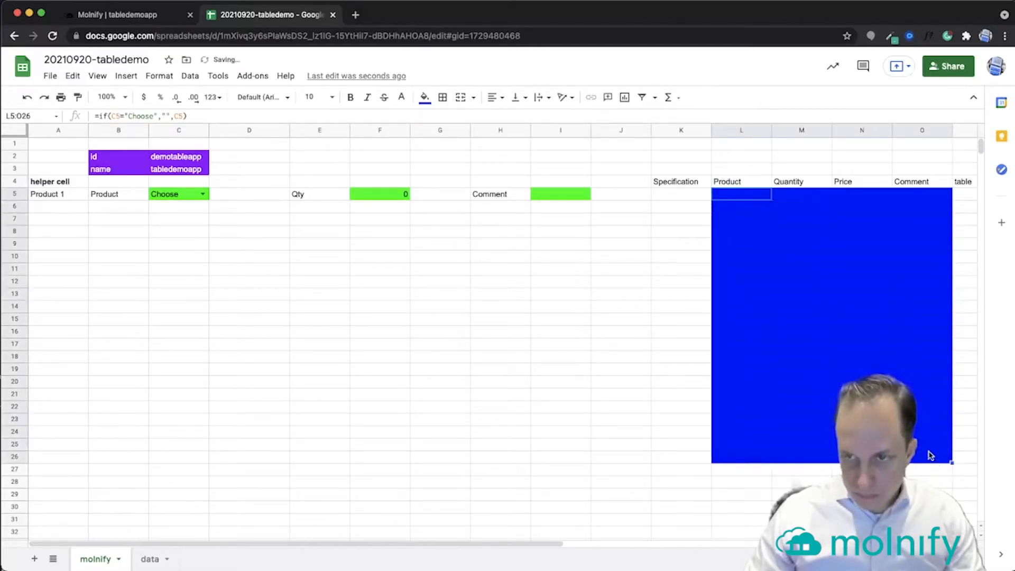
click(739, 326)
click(813, 334)
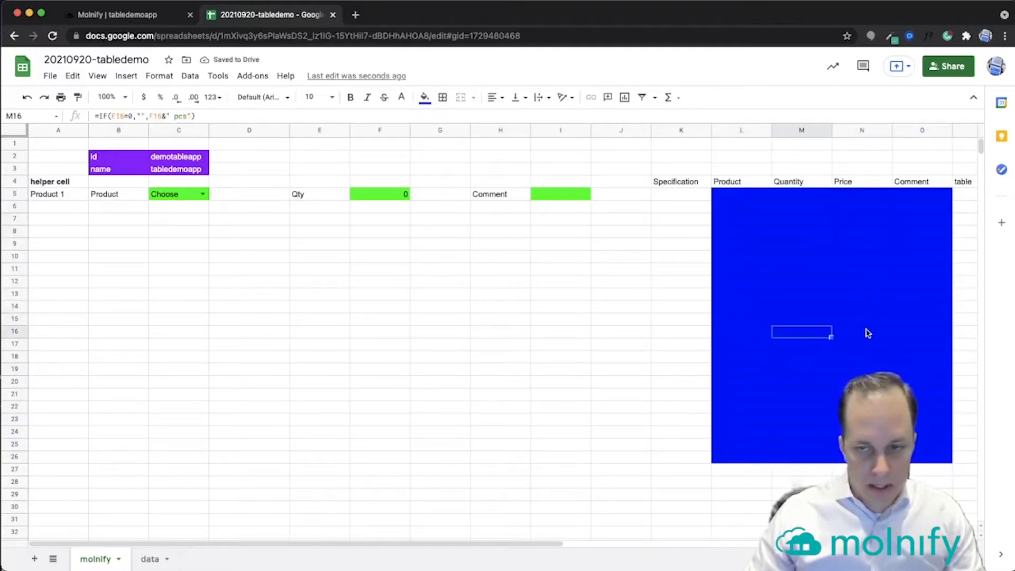
click(874, 333)
click(923, 334)
click(909, 407)
click(868, 407)
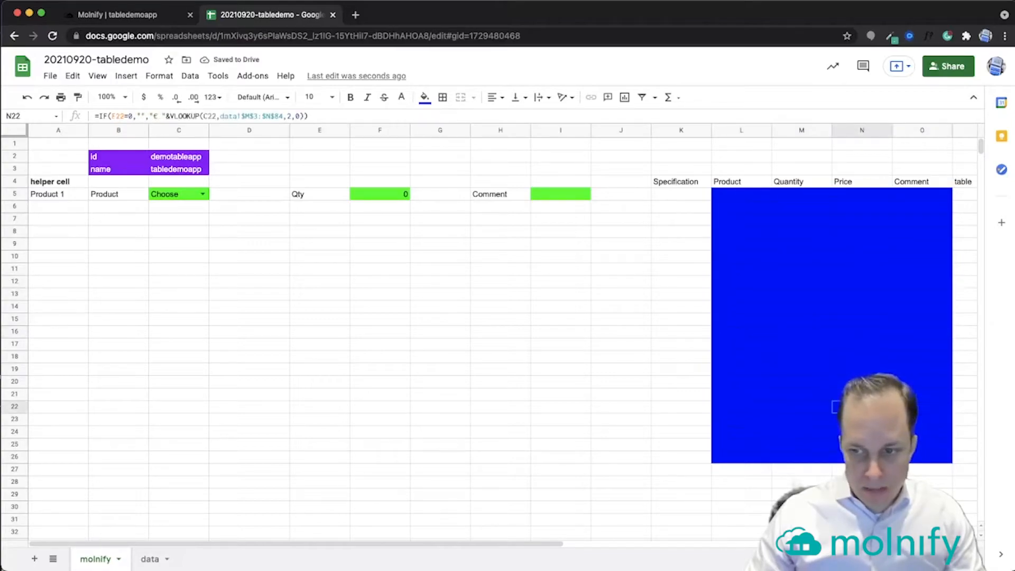
click(807, 408)
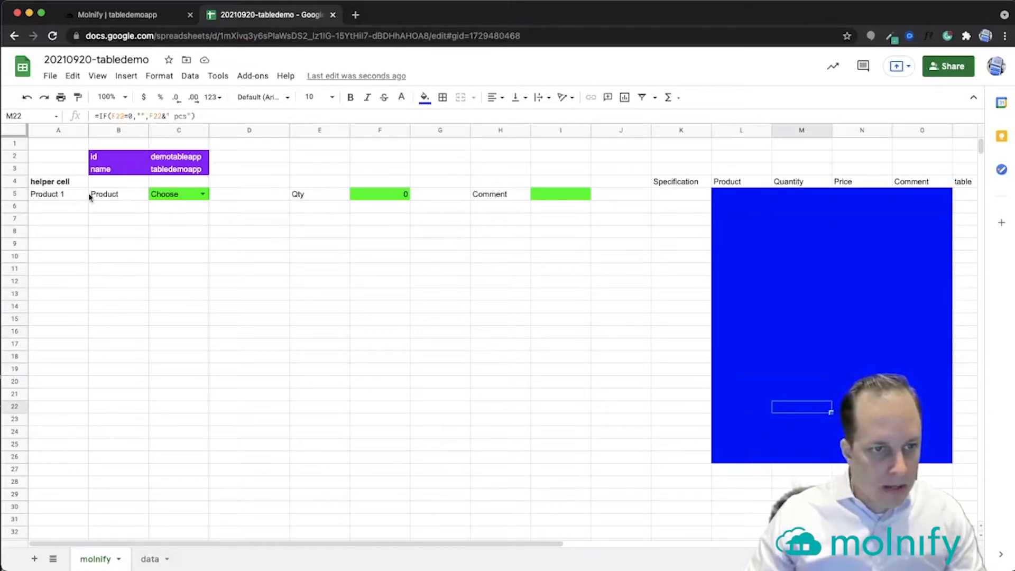
Enter ="dividername="&A5 in cell D5, beside the product input
click(233, 197)
text(=)
text("di)
text(vidername="&)
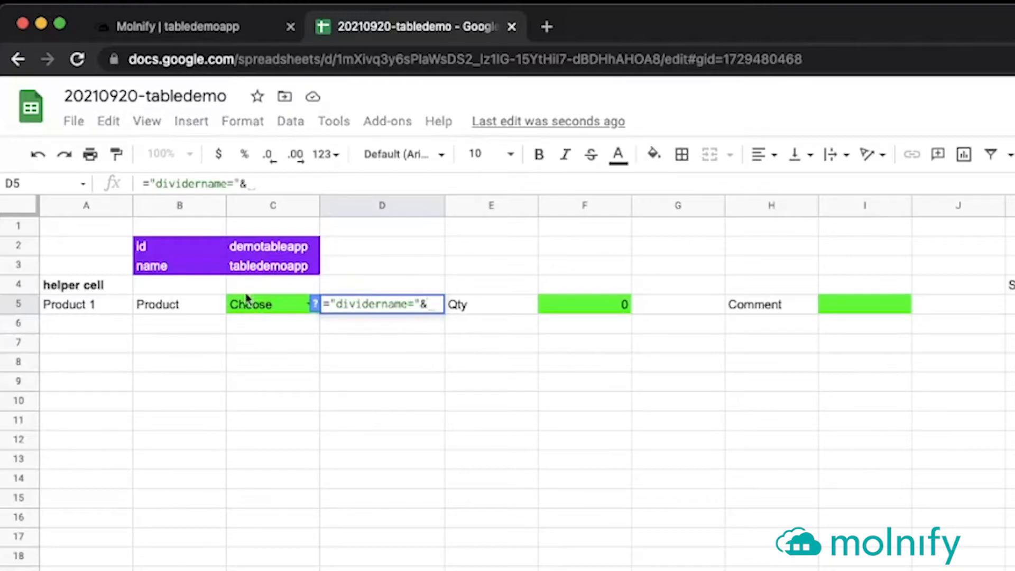
click(90, 307)
key(Return)
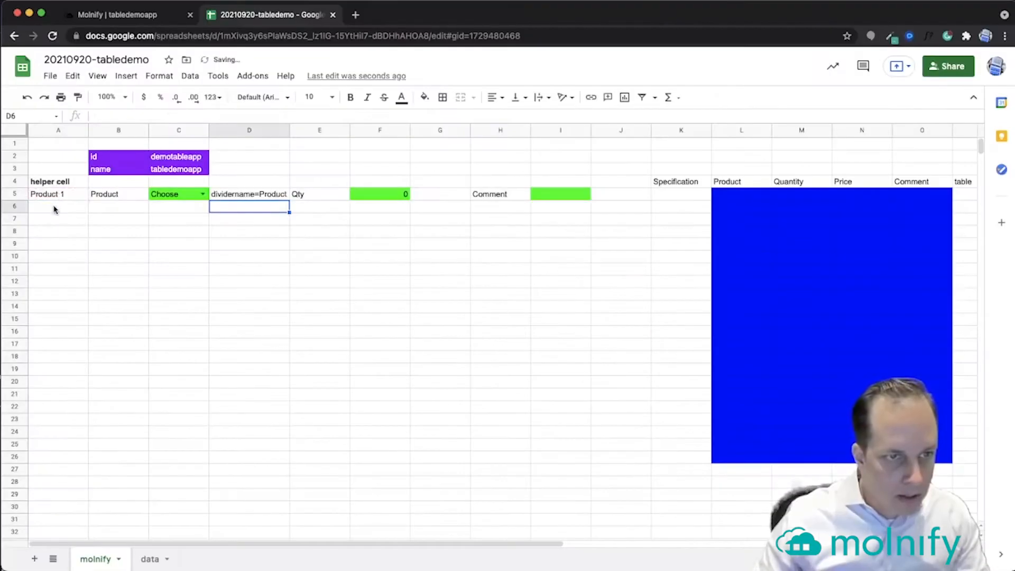
Extend the helper labels in column A down to Product 22 in row 26, and fill the dividername formula down to D26
click(57, 207)
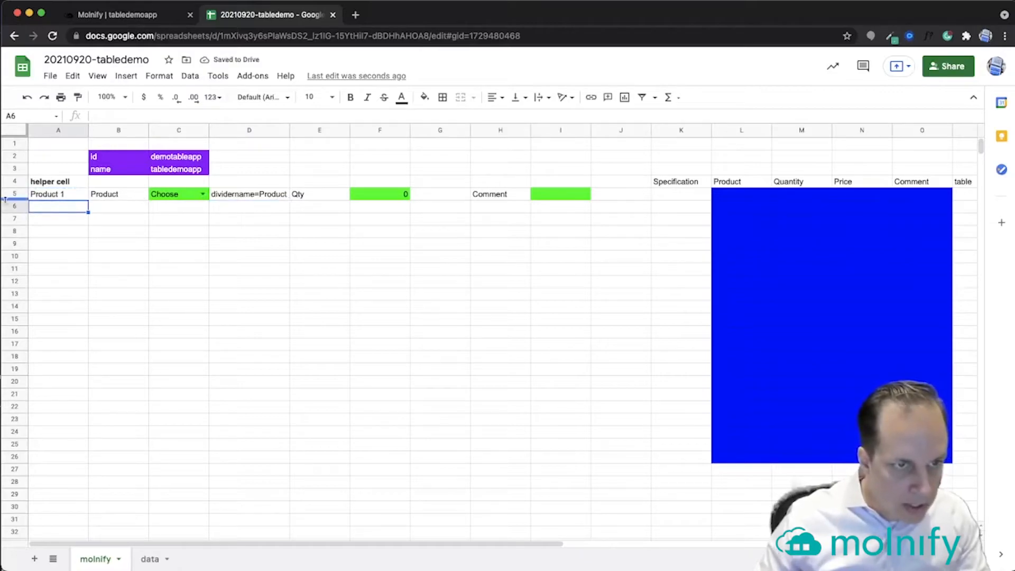
click(51, 198)
drag(88, 199, 771, 461)
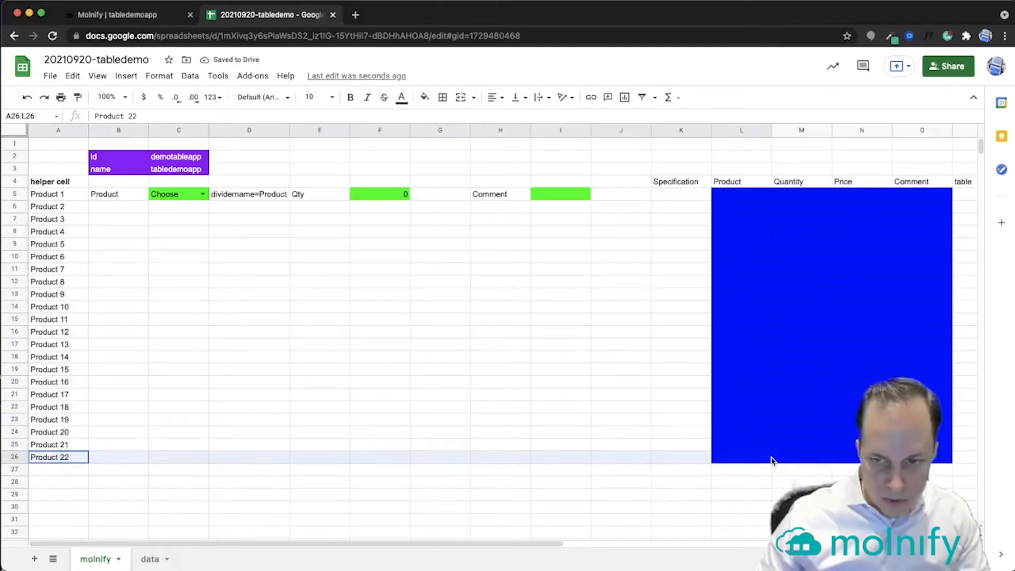
click(174, 412)
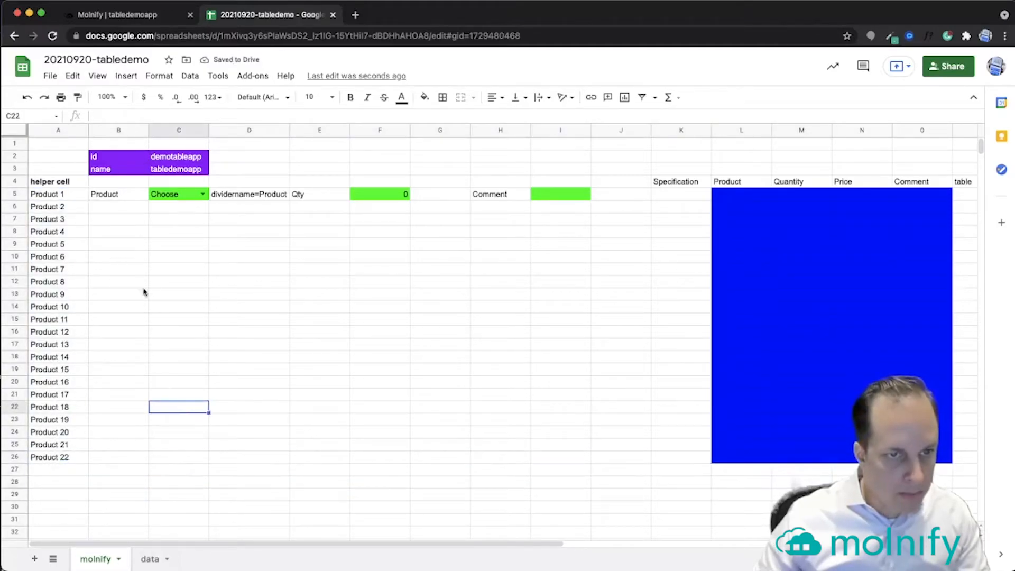
click(235, 198)
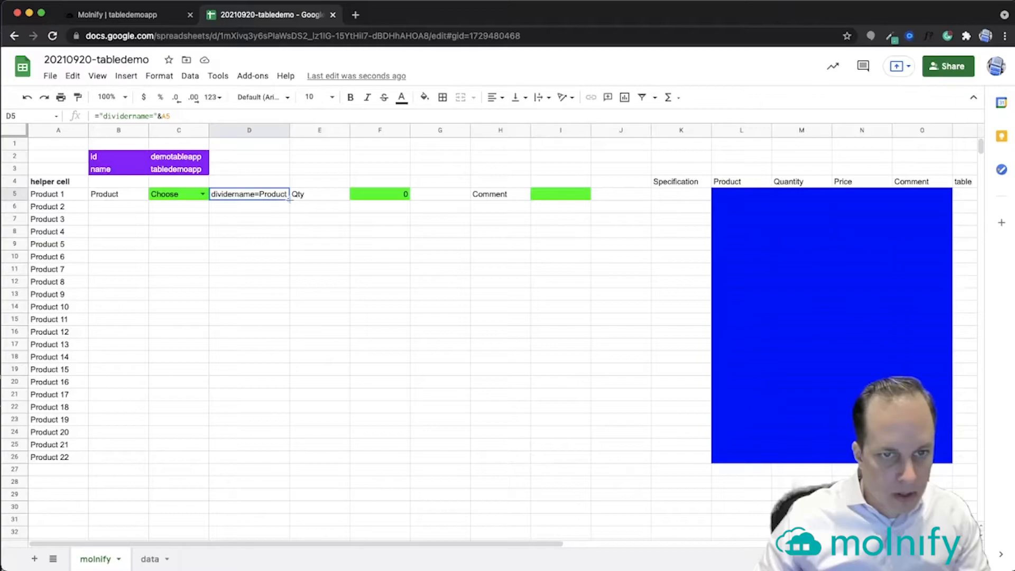
drag(292, 283, 292, 475)
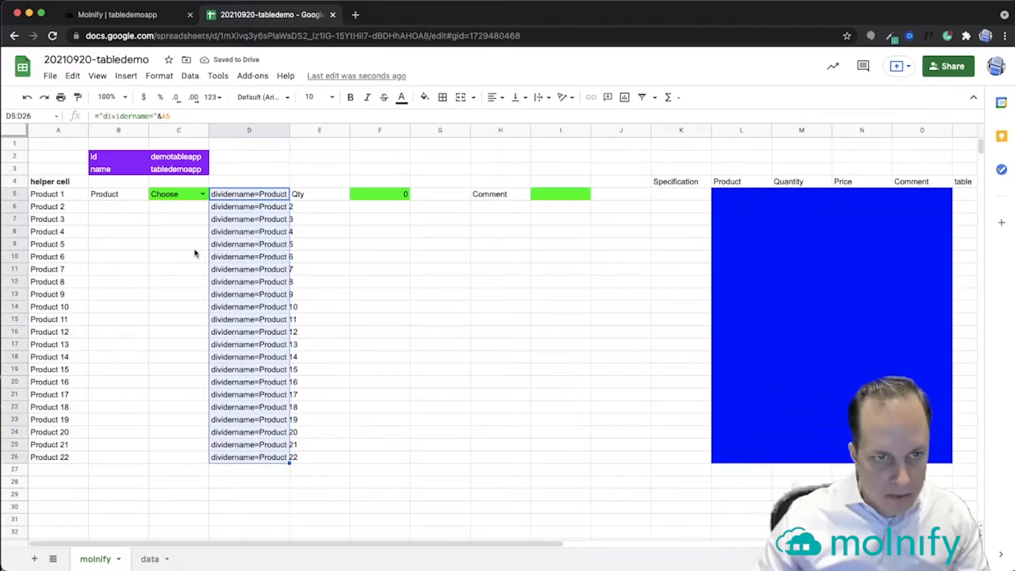
Copy the row 5 Product, Qty and Comment labels with their input cells into rows 6 to 26
drag(121, 197, 209, 464)
drag(309, 196, 389, 458)
text(Qty	0 Qty	0 Qty	0 Qty	0 Qty	0 Qty	0 Qty	0 Qty	0 Qty	0 Qty	0 Qty	0 Qty	0 Qty	0 Qty	0 Qty	0 Qty	0 Qty	0 Qty	0 Qty	0 Qty	0 Qty	0)
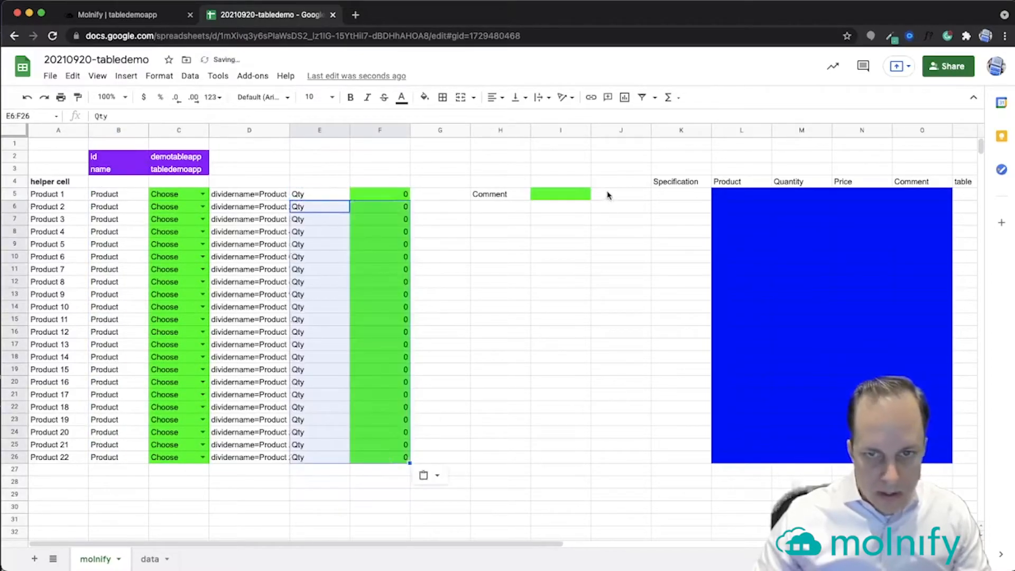
drag(512, 196, 561, 459)
key(super+c)
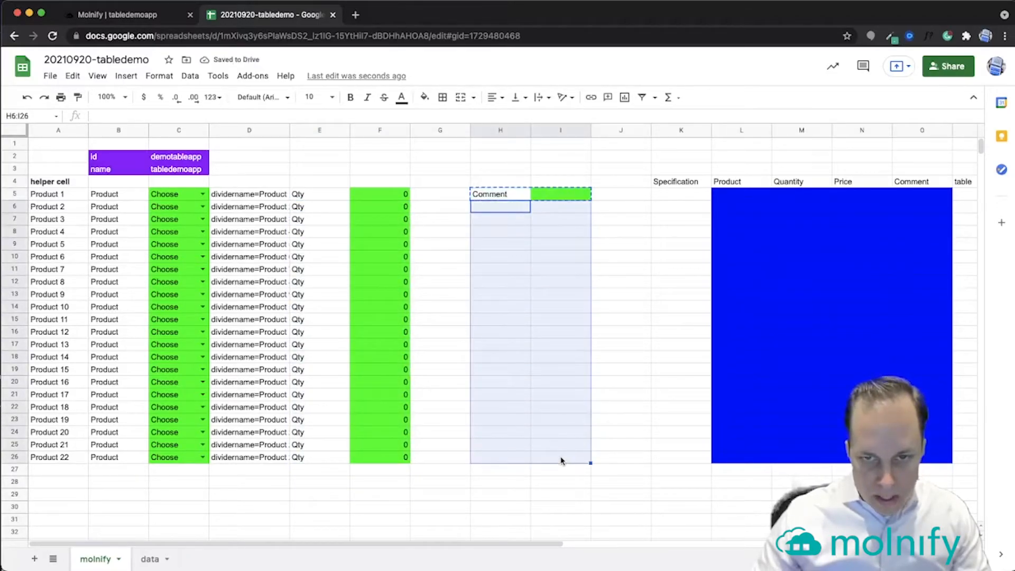
key(super+v)
click(450, 282)
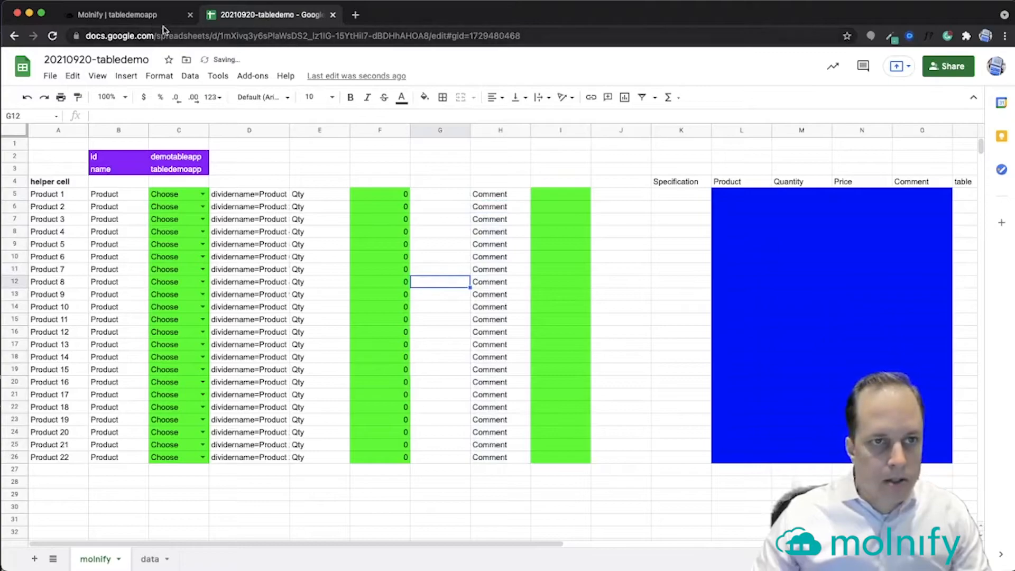
Switch to the Molnify app, refresh it from the spreadsheet and look through the product input sections
click(129, 16)
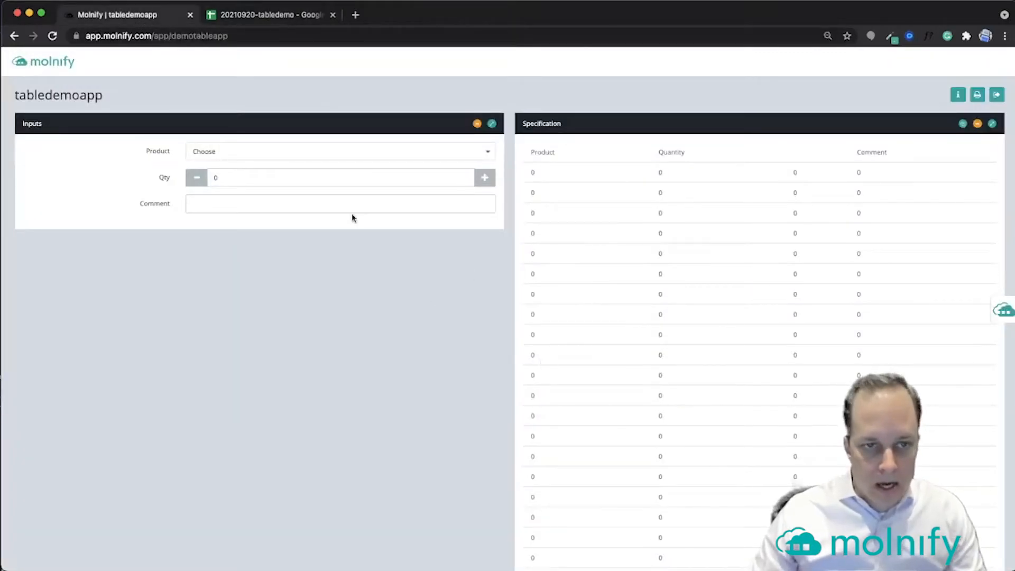
click(1001, 306)
click(923, 191)
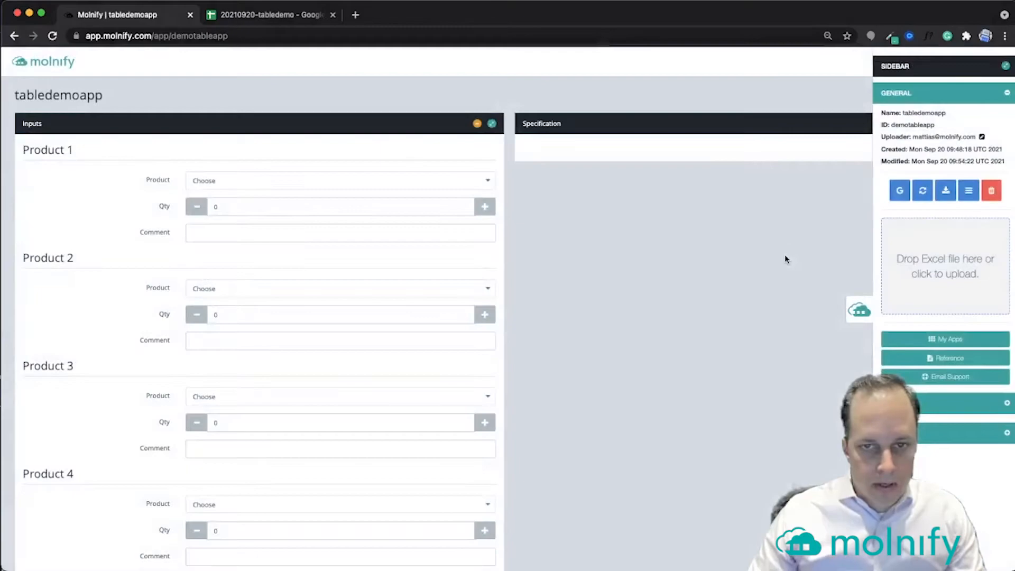
click(866, 312)
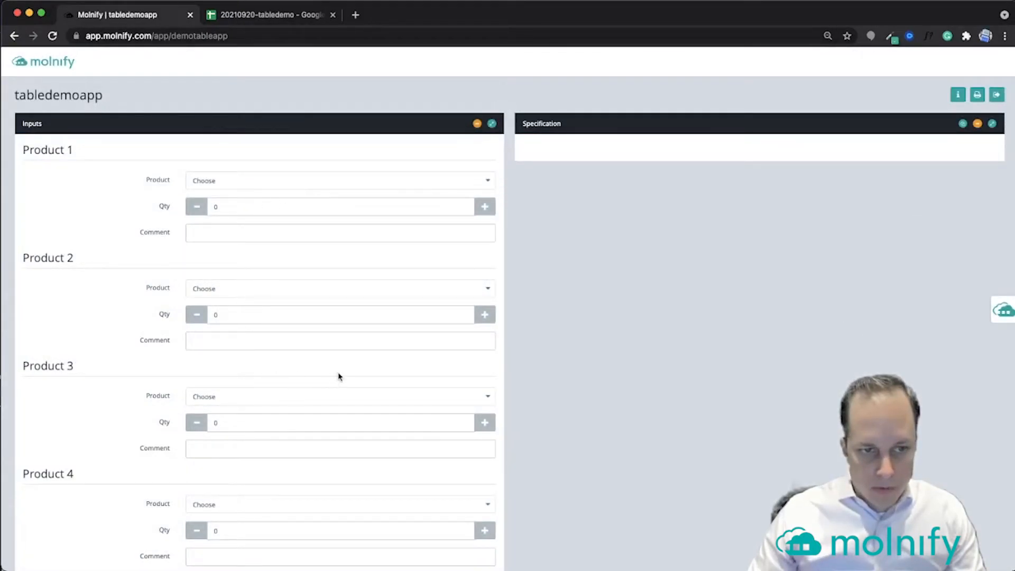
scroll(152, 241, down, 5)
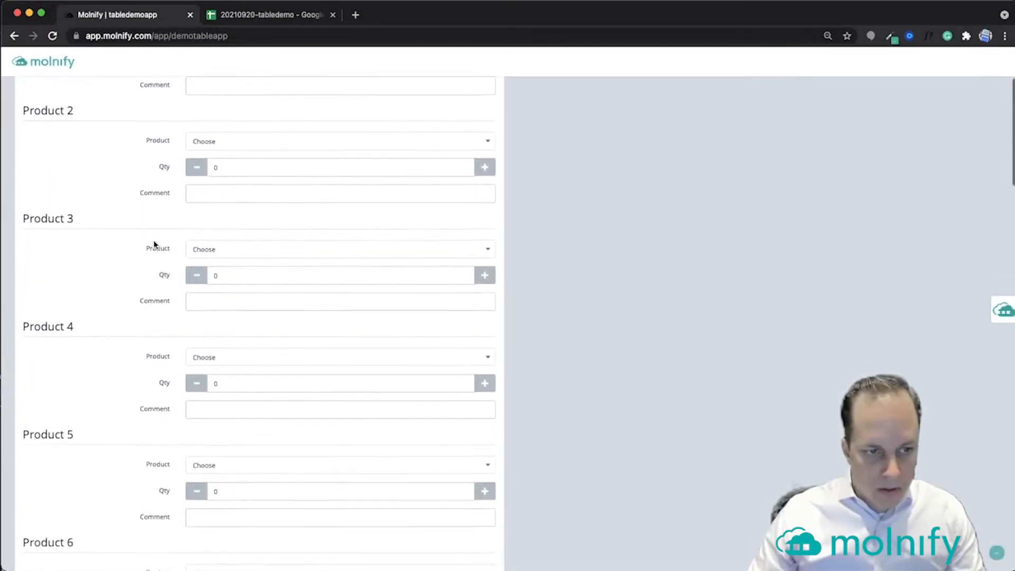
scroll(155, 243, up, 5)
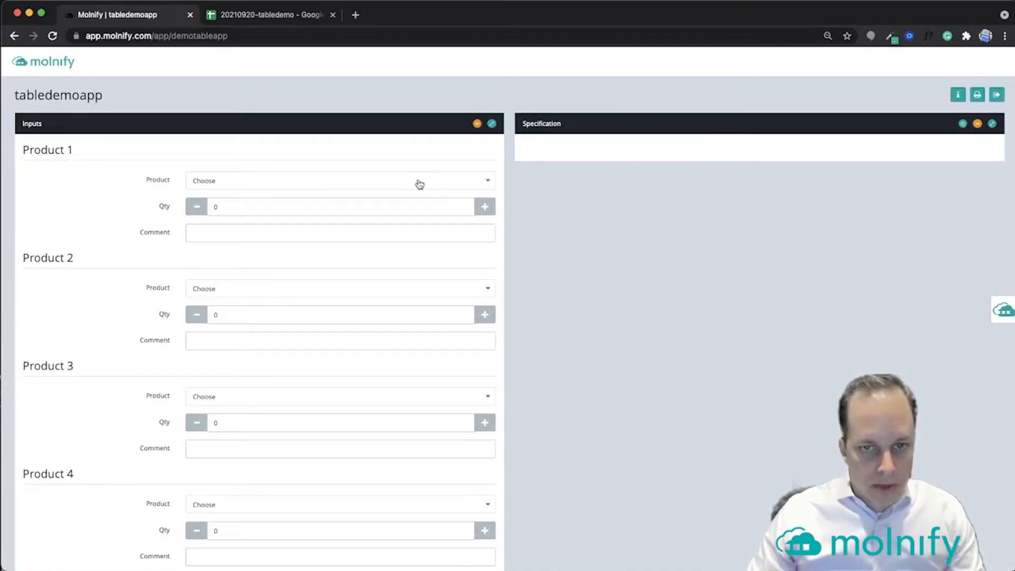
Test the Specification table by choosing Greenlam for Product 1 and setting its quantity to 10
click(335, 189)
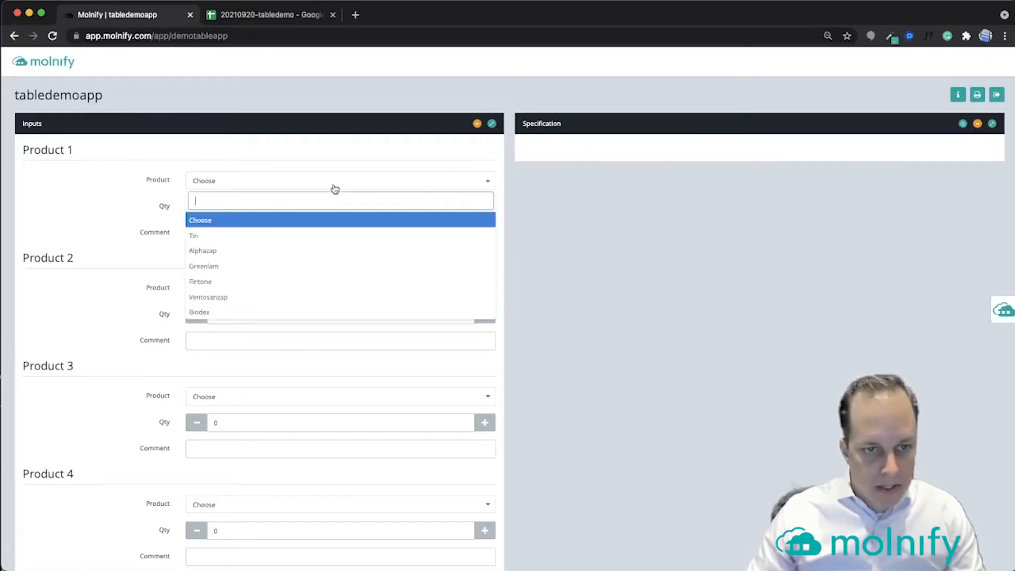
click(300, 265)
double_click(589, 173)
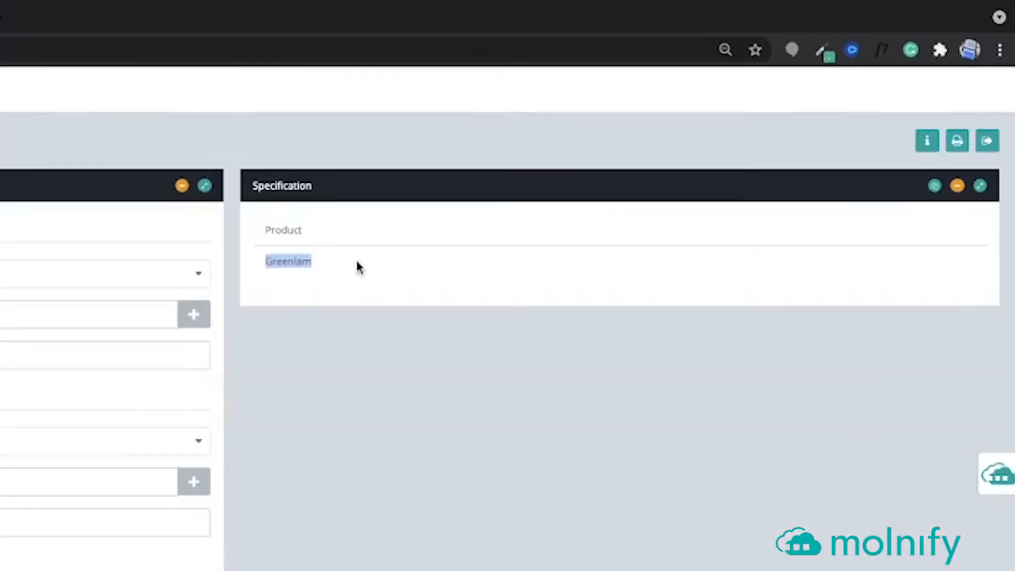
click(315, 288)
drag(238, 207, 104, 208)
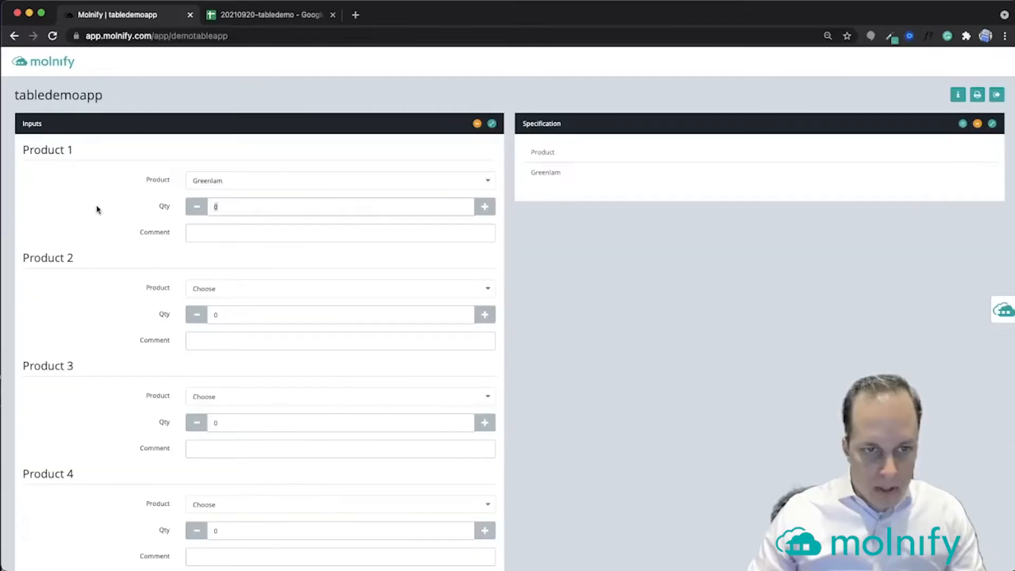
text(10)
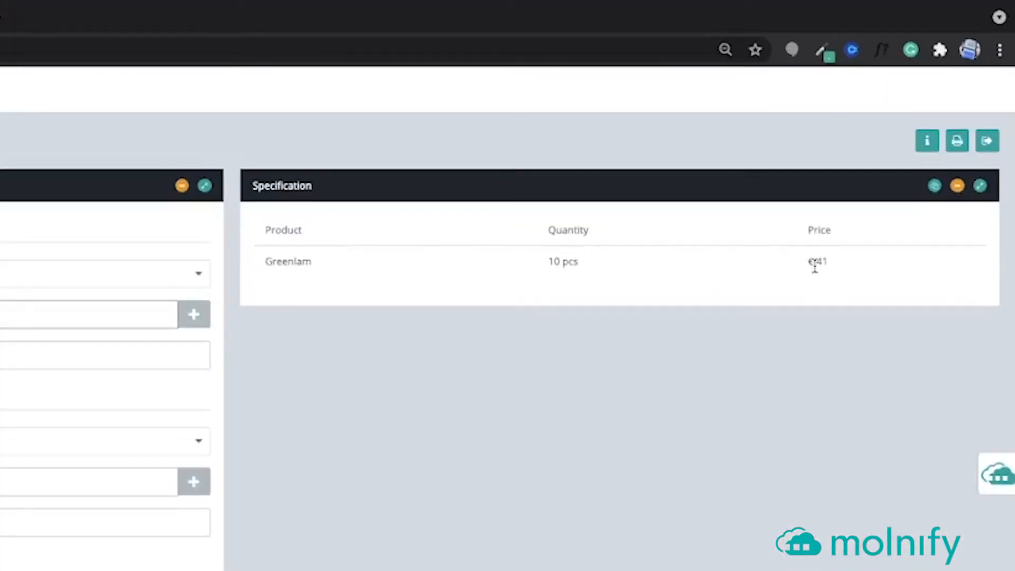
Test the app by adding the comment Hello to Product 1 and setting Product 2 to Fintone with quantity 5 and comment test
click(270, 233)
text(Hello)
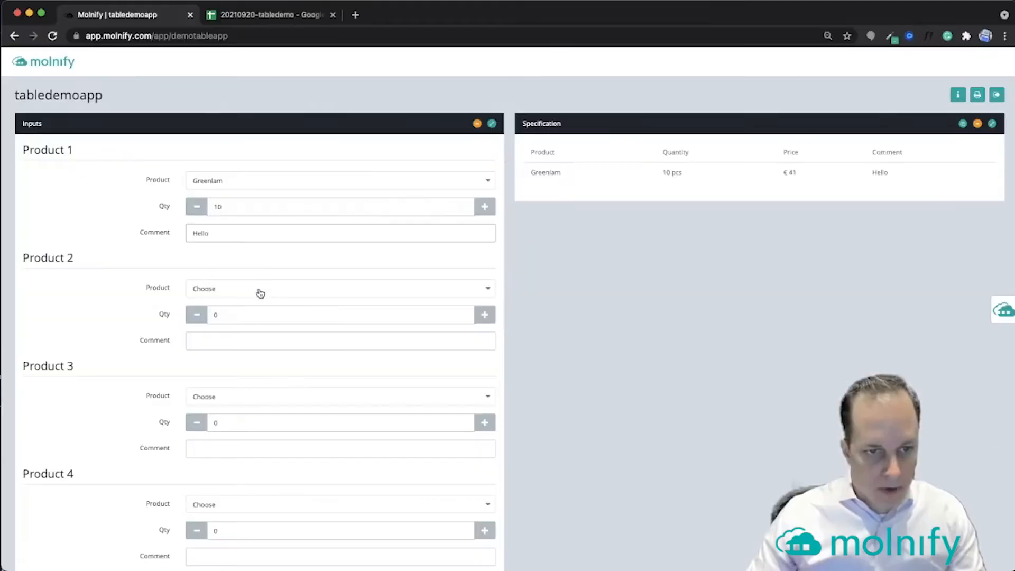
click(159, 442)
click(347, 443)
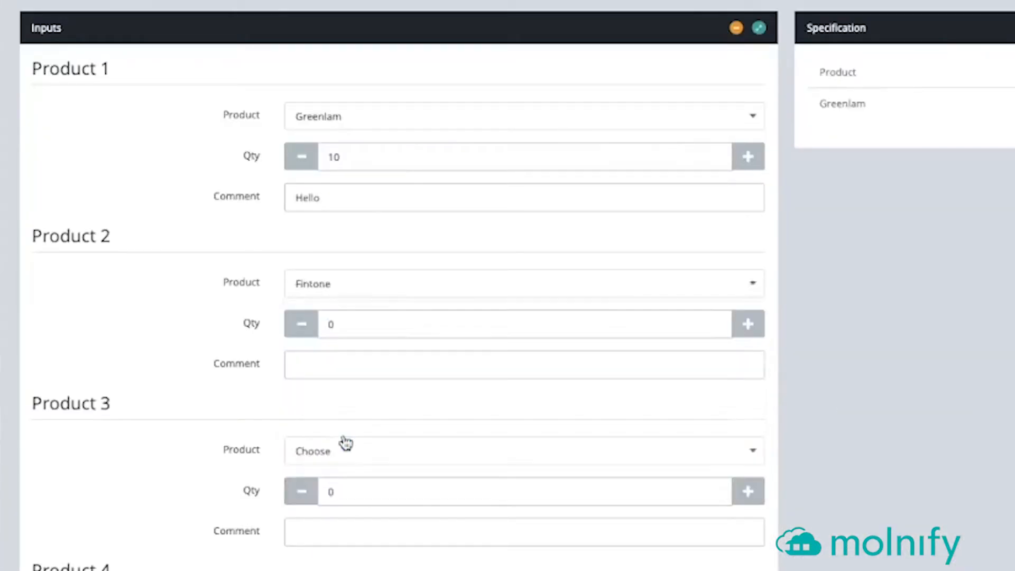
double_click(237, 311)
text(5)
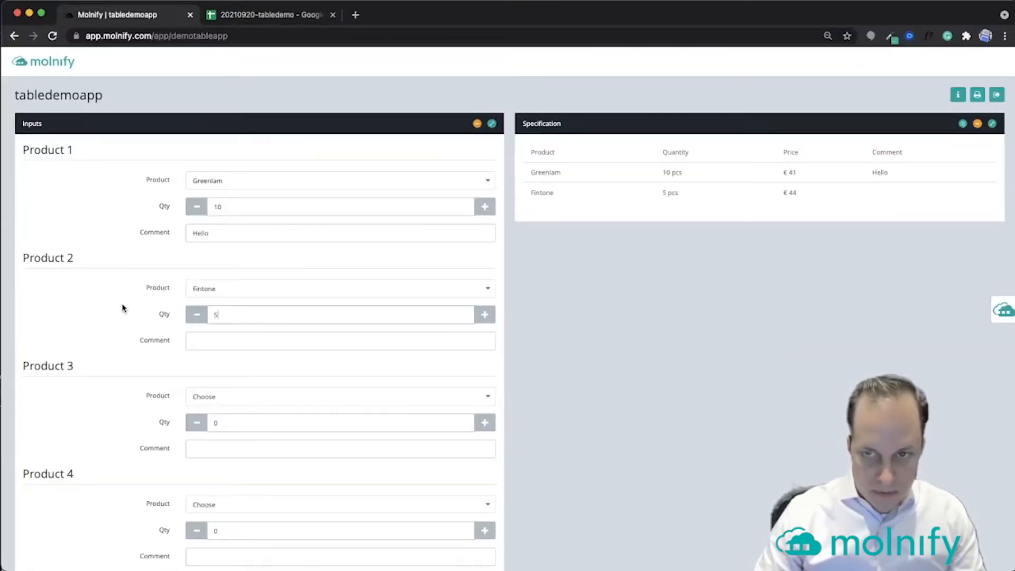
text(test)
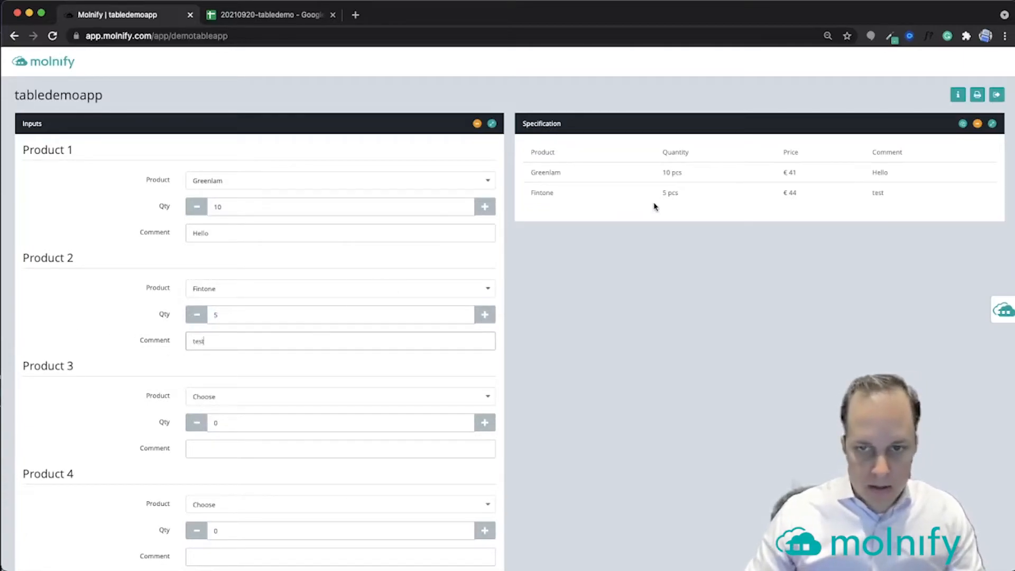
Choose Greenlam for Product 3 and Biodex for Product 4, each with a quantity of 4
click(323, 404)
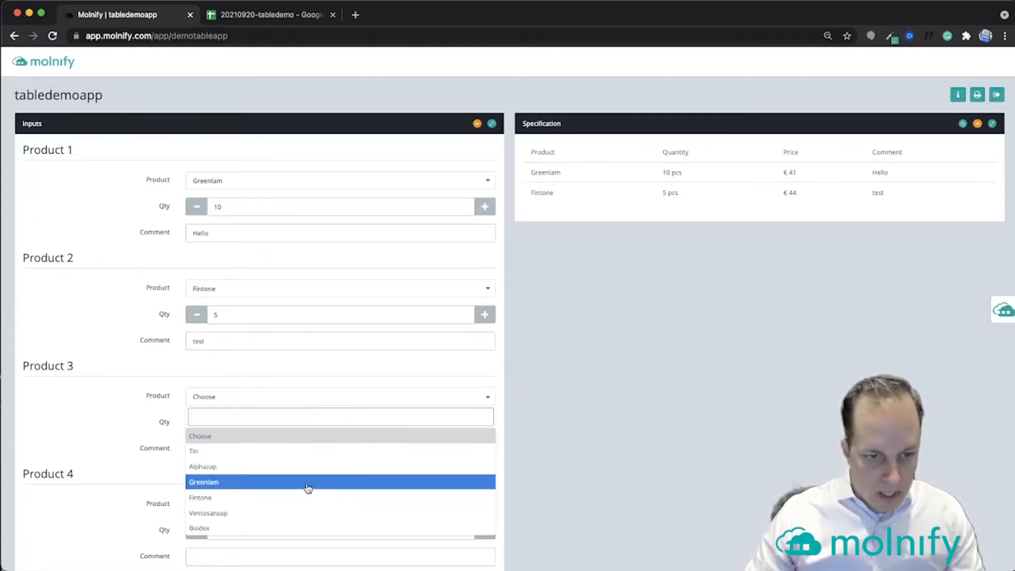
click(307, 487)
click(485, 423)
click(485, 423)
click(485, 423)
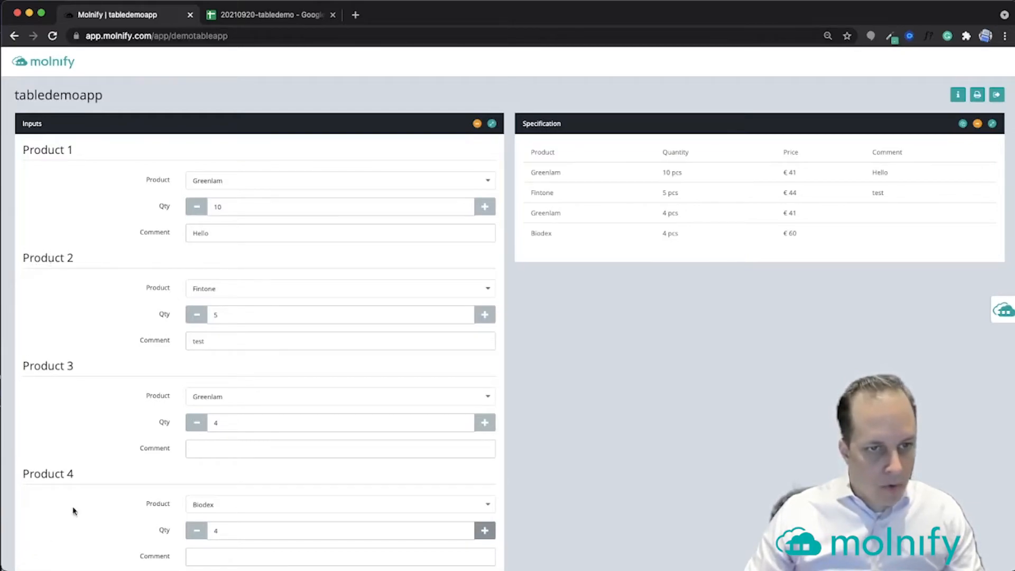
Reset the Product 1 selection to Choose, leaving its quantity and comment filled in
click(237, 187)
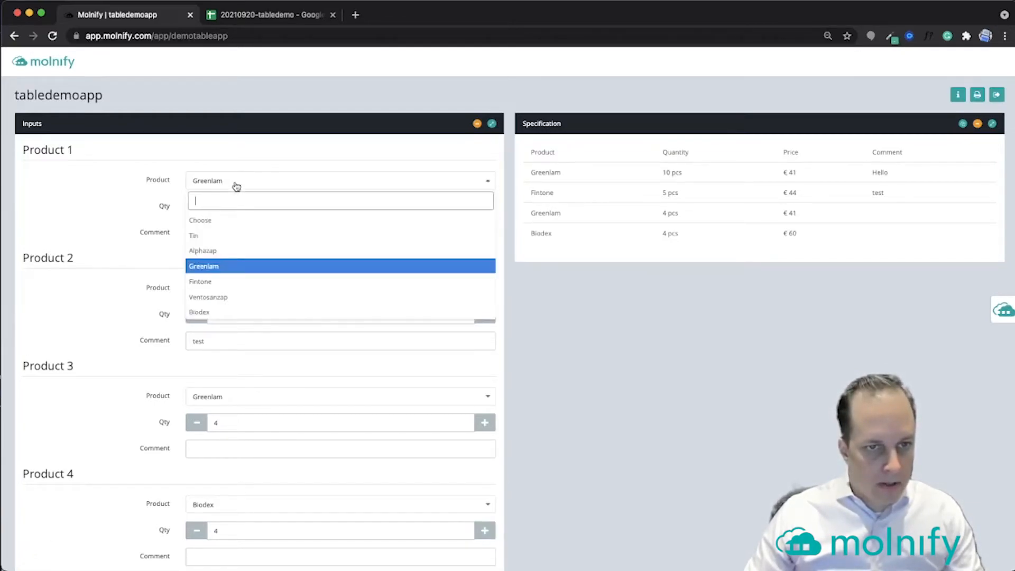
click(227, 221)
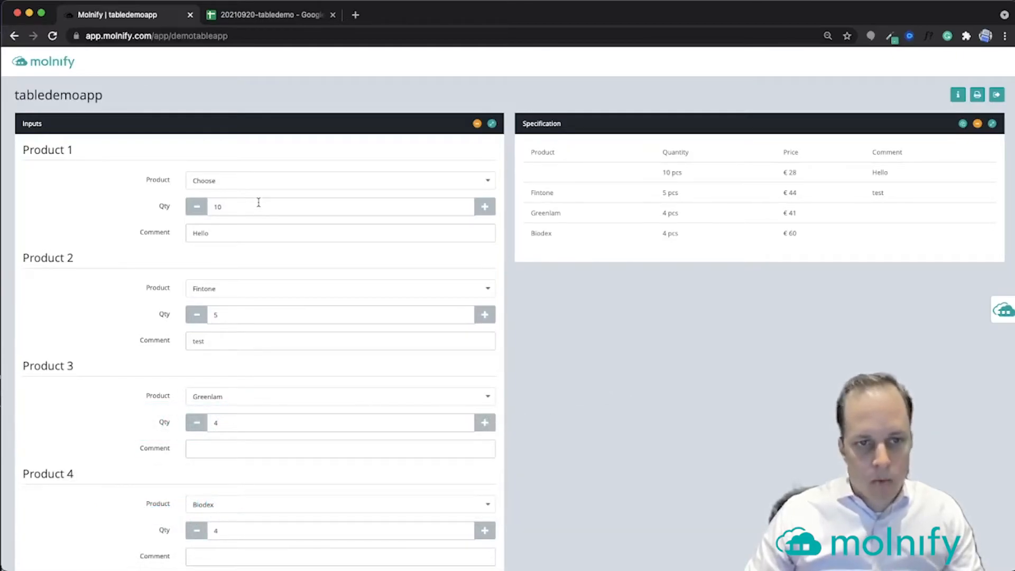
Switch to the spreadsheet and review the Product 1 inputs in row 5 against the inputs in rows 6 to 26
click(259, 16)
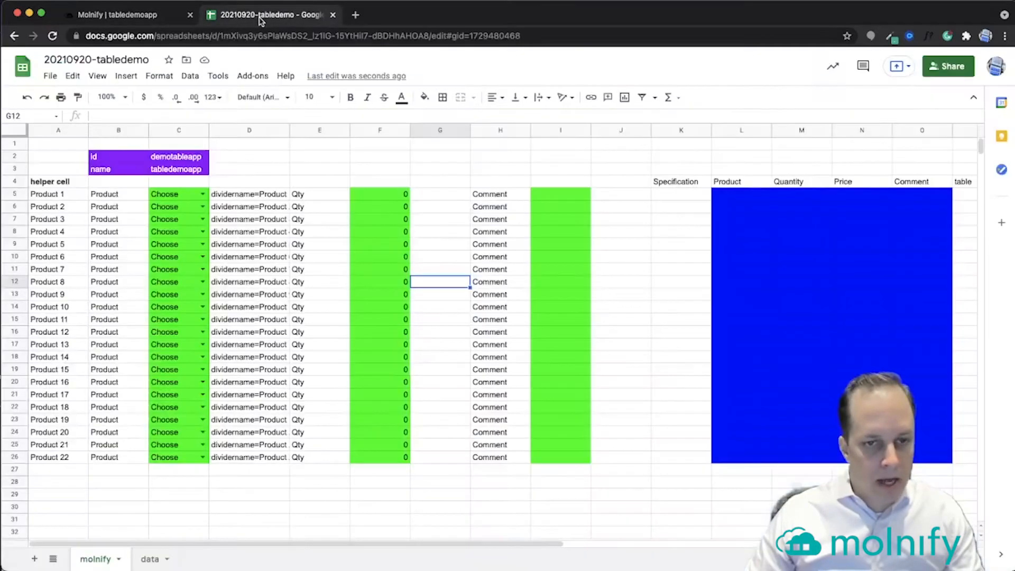
click(234, 196)
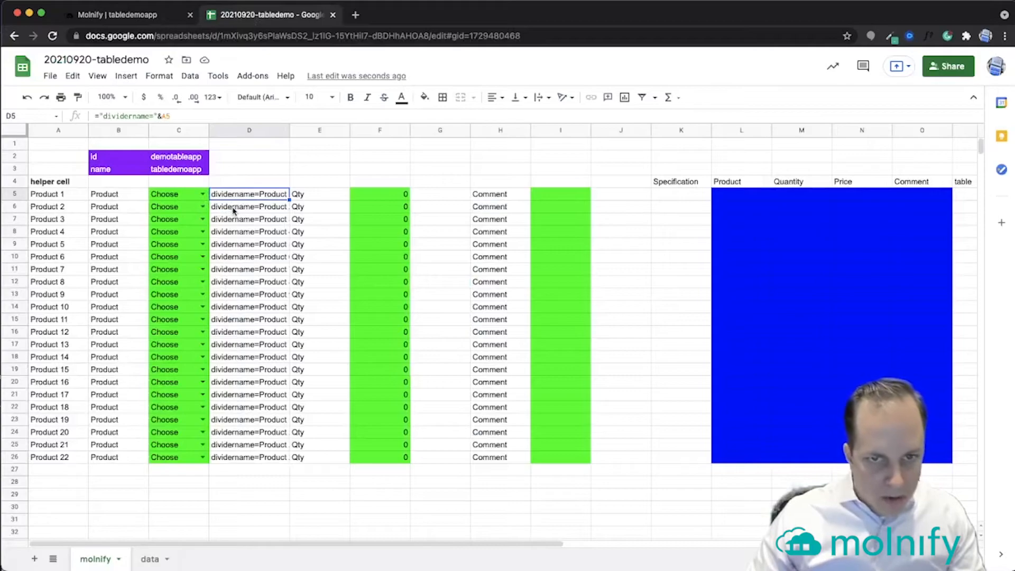
drag(111, 207, 630, 208)
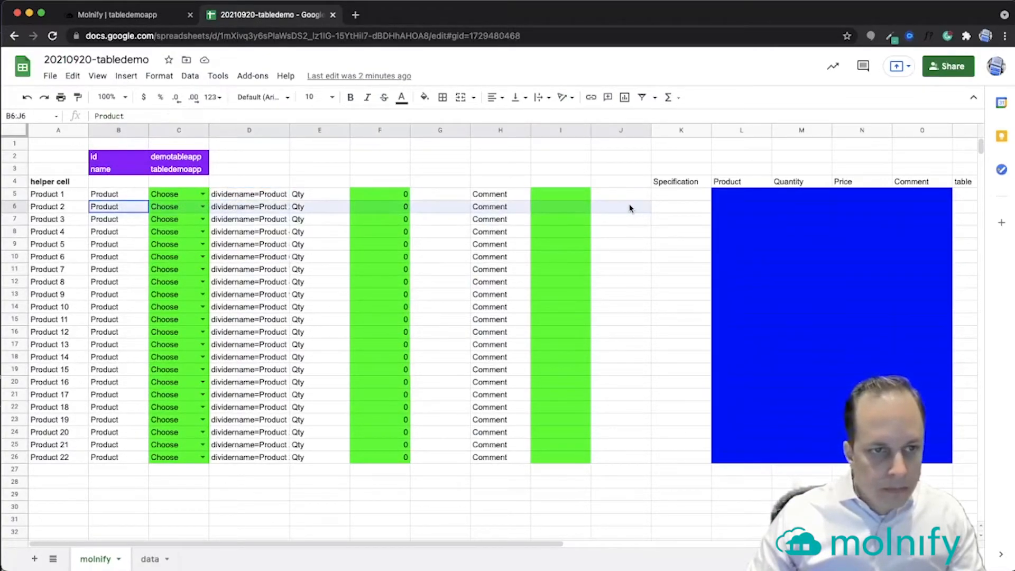
drag(630, 208, 628, 460)
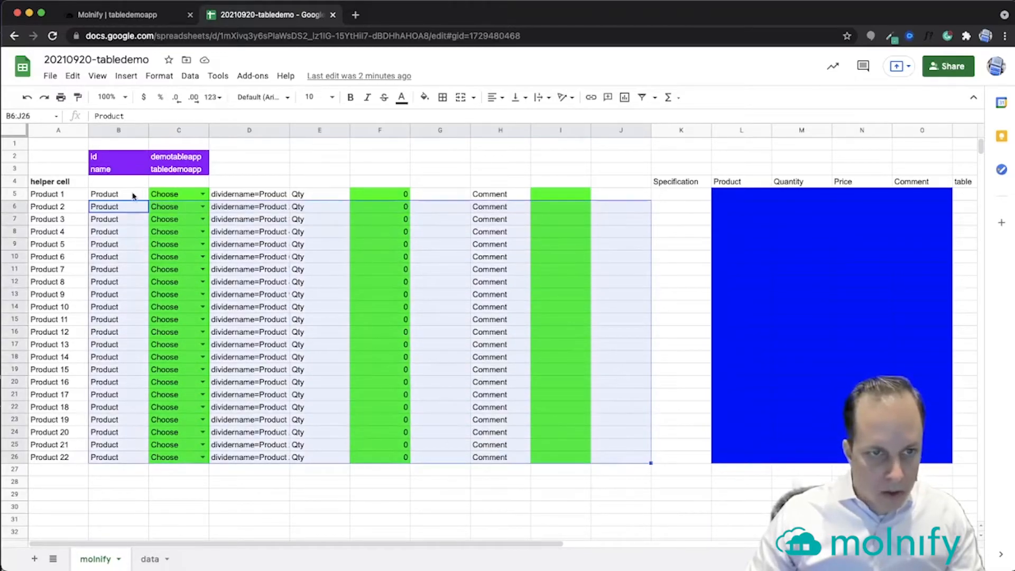
drag(118, 196, 624, 197)
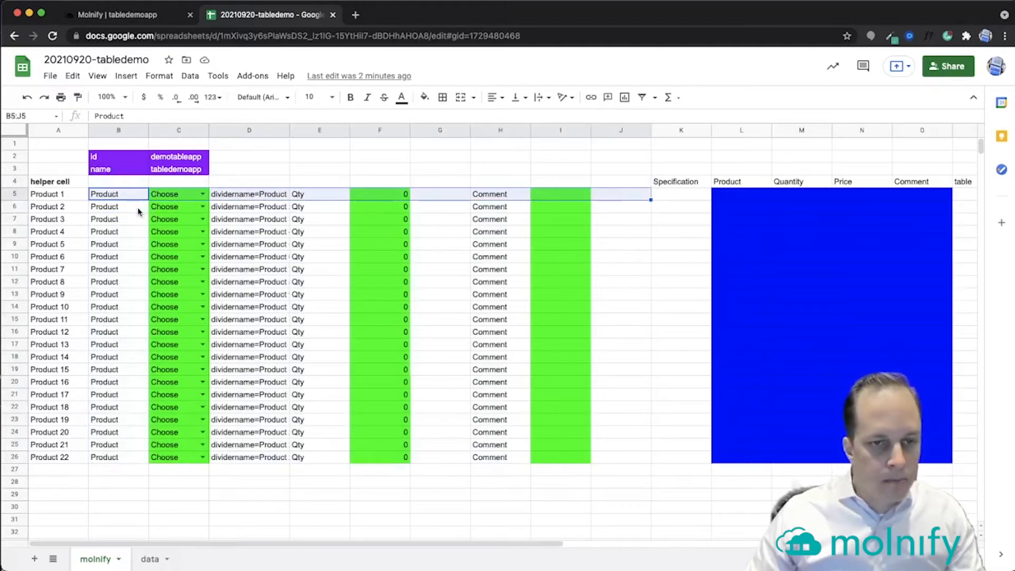
click(194, 196)
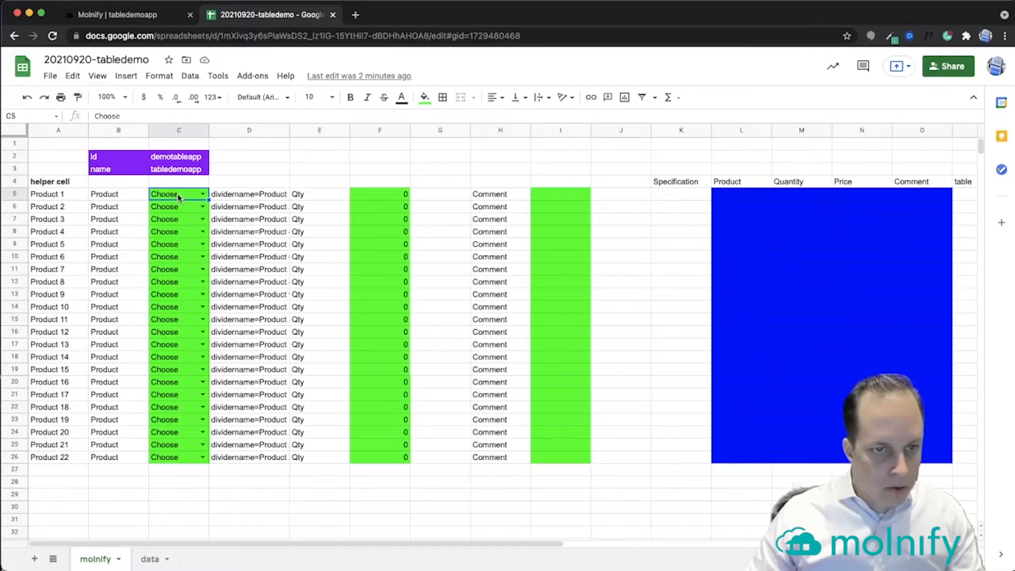
Append &";showifcell="&CELL("address",C5)&";showifvaluenot=Choose" to the divider formula in D6 and fill it down to D26
click(220, 209)
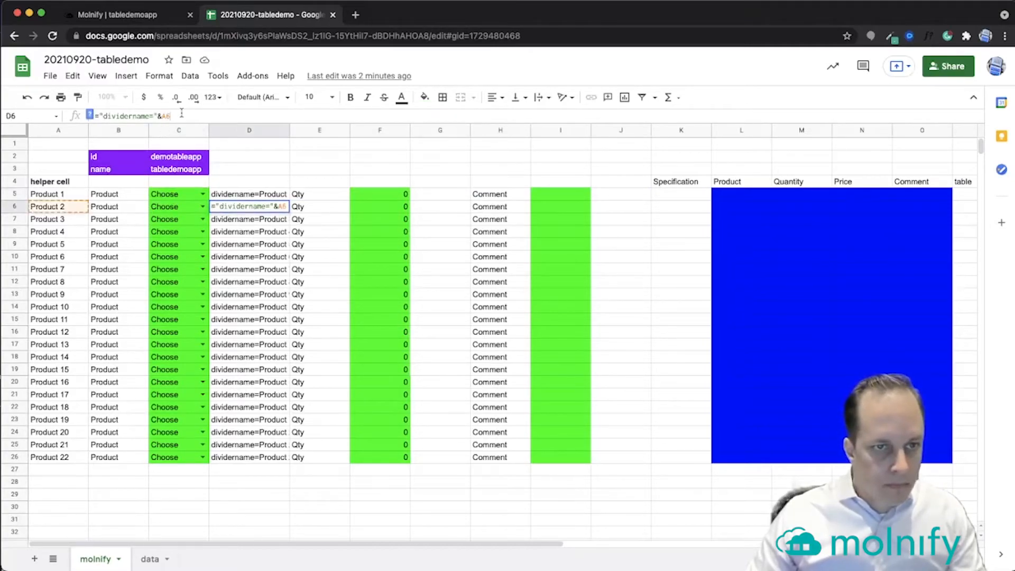
key(Return)
text(&";show)
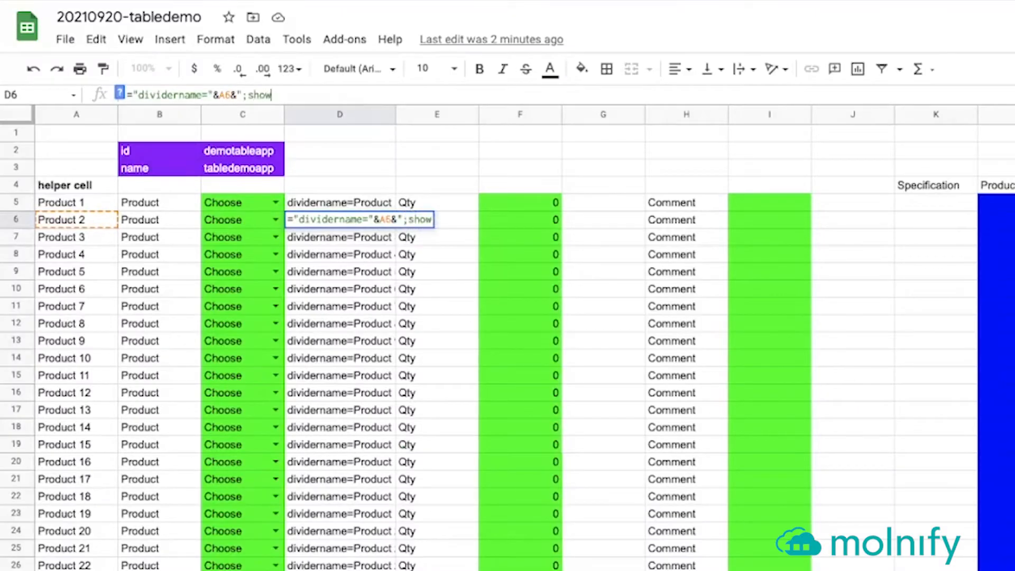
text(ifcell="&CELL("address",)
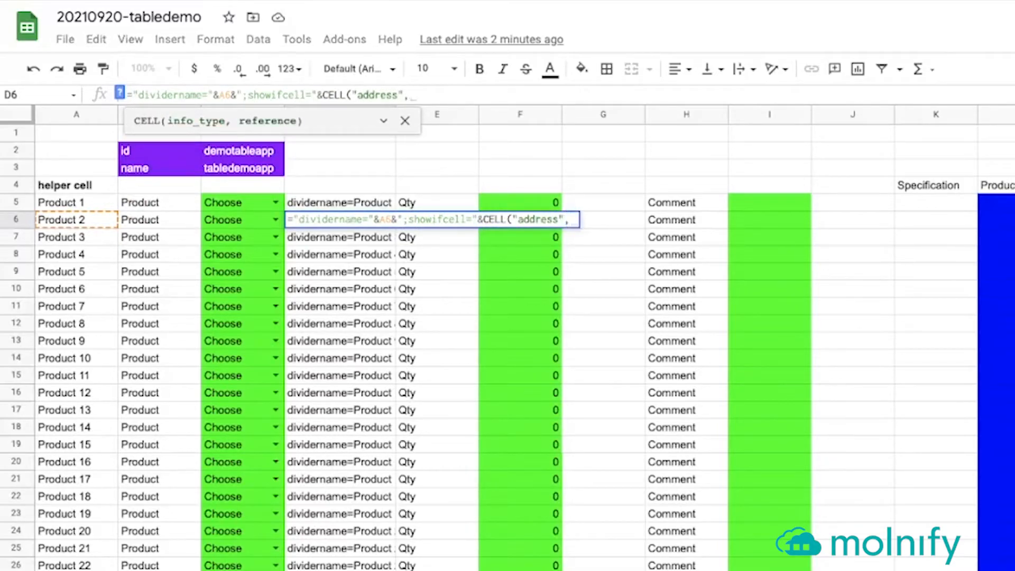
click(224, 203)
text()&";show)
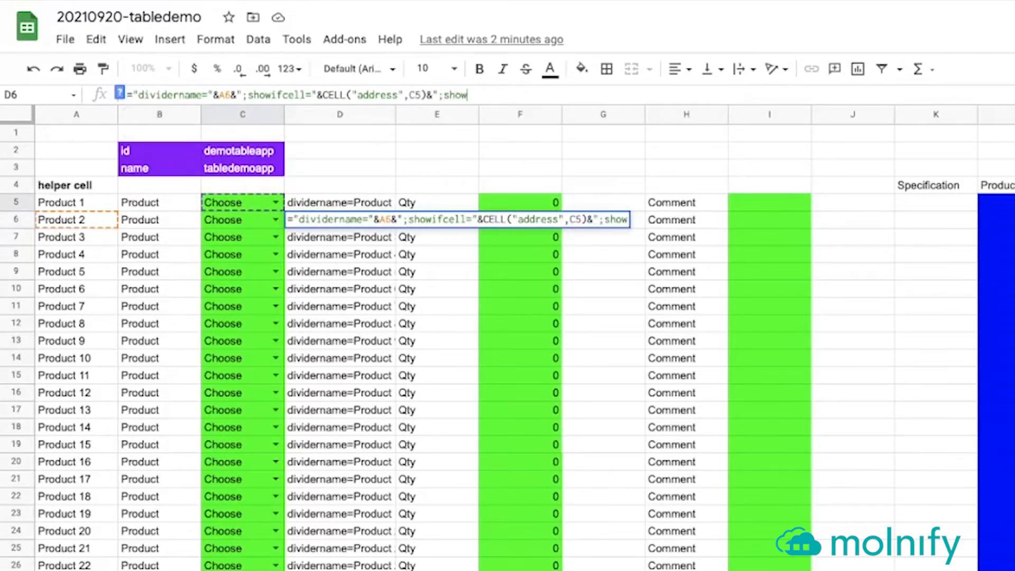
text(ifvaluenot=Choose")
key(Return)
key(Up)
Enter ="showifcell="&CELL("address",C5)&";showifvaluenot=Choose" in G6 beside the quantity input and fill it down to G26
click(603, 218)
text(=)
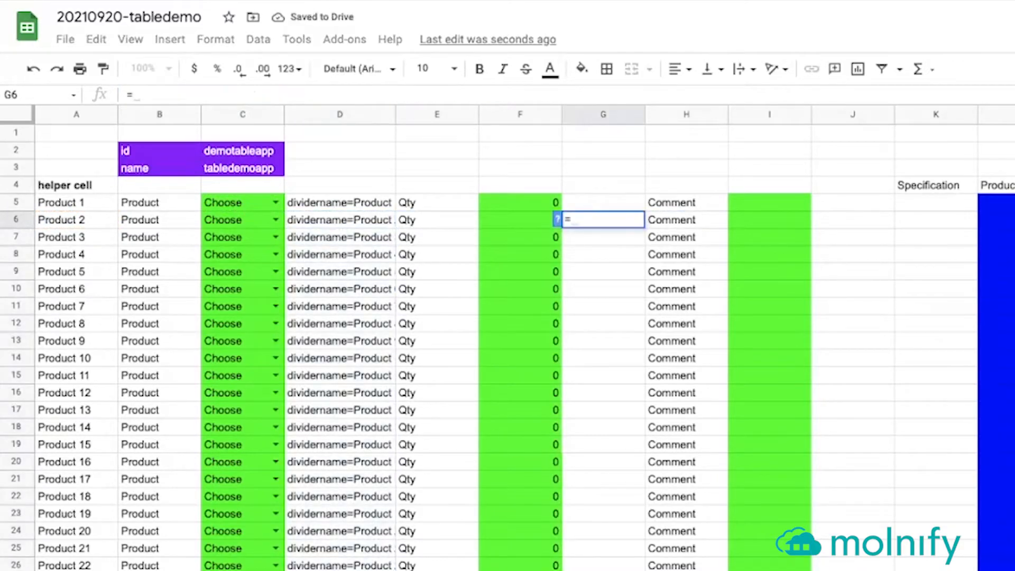
text("showifcell="&CELL("address",C5)&")
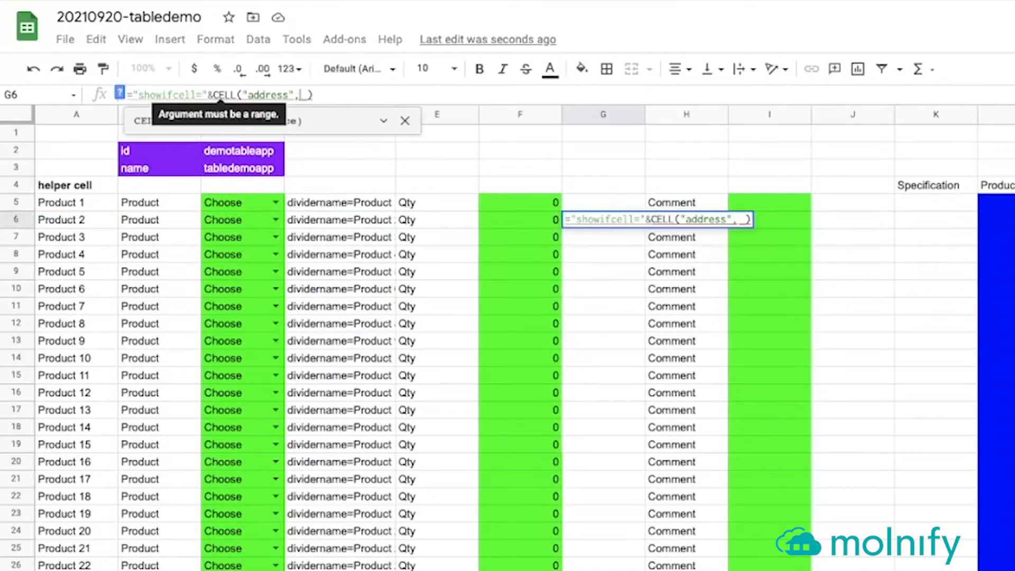
text(;showifvaluenot=Choose)
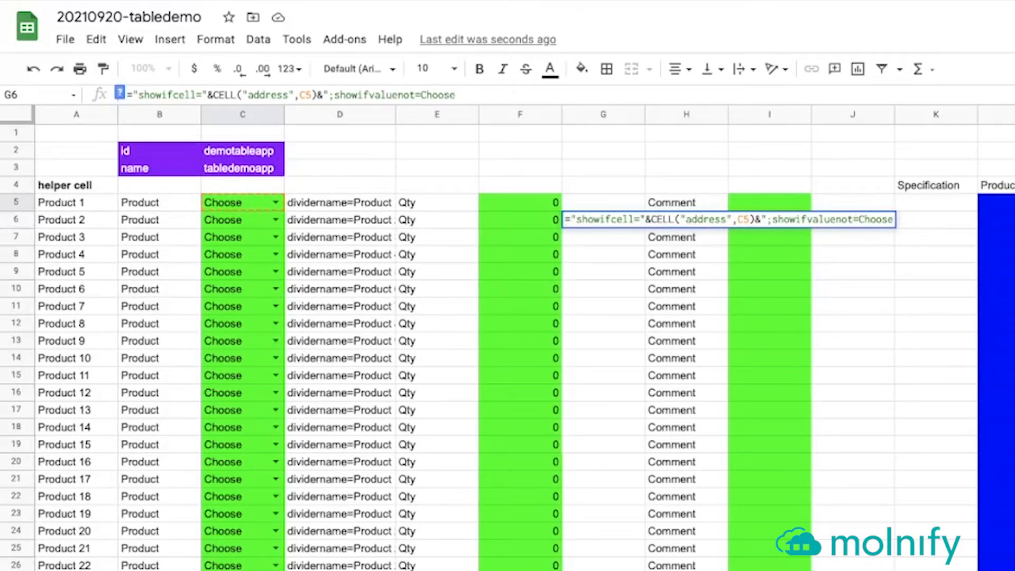
key(Return)
click(665, 324)
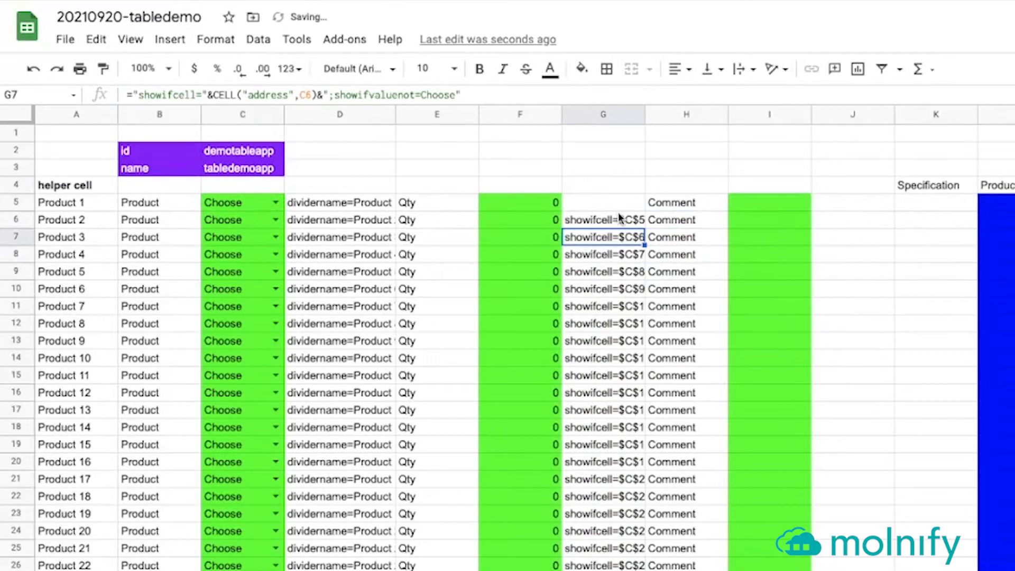
Copy the showifcell formula text from G6 unchanged into J6 beside the comment input and fill it down to J26
click(596, 226)
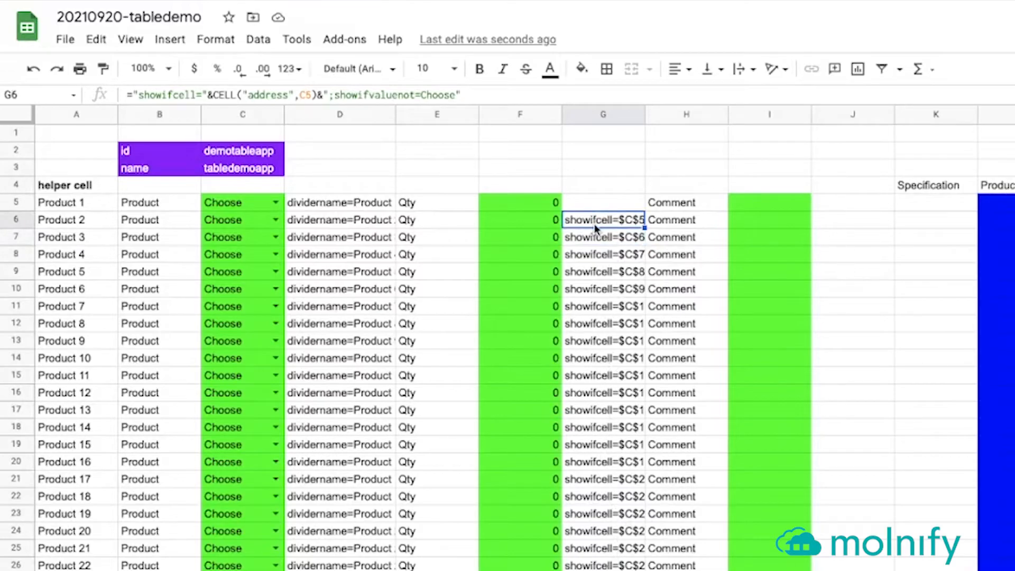
triple_click(478, 94)
key(ctrl+c)
key(Escape)
click(847, 220)
click(451, 92)
key(ctrl+v)
key(Return)
click(882, 222)
double_click(894, 228)
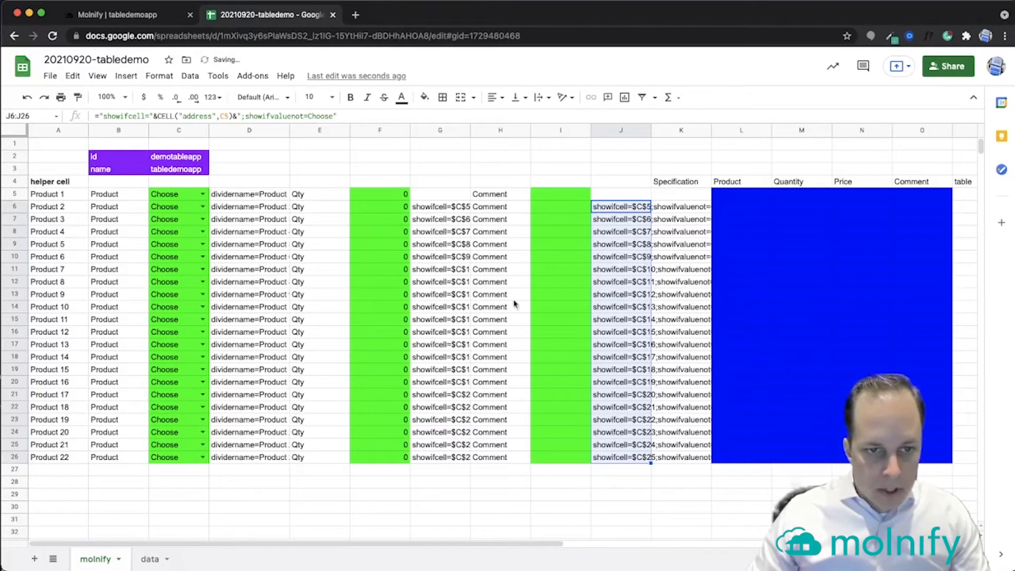
Check the input range B6:J26, then switch to the Molnify app and refresh it from the spreadsheet
drag(136, 210, 623, 458)
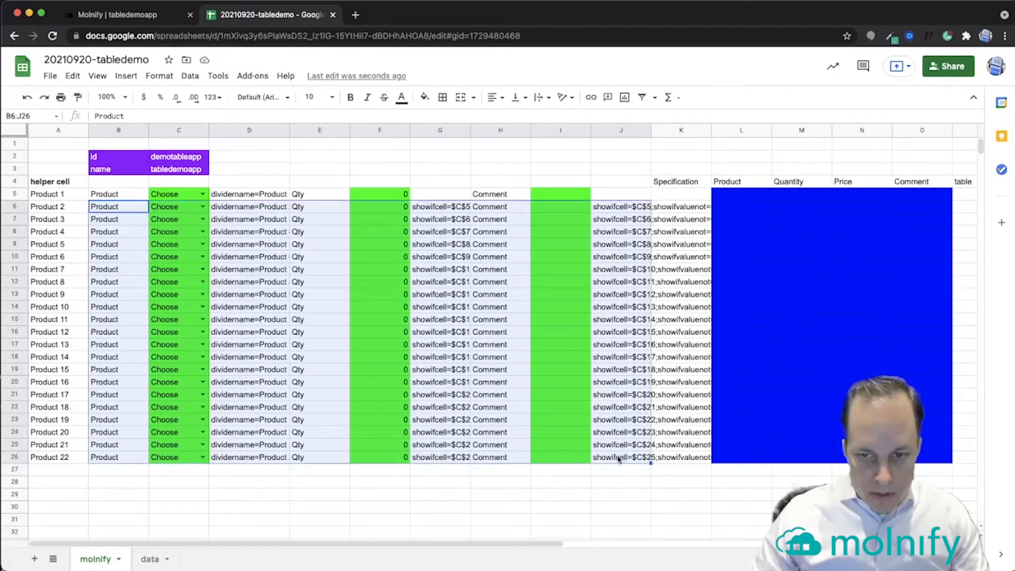
click(607, 482)
click(150, 16)
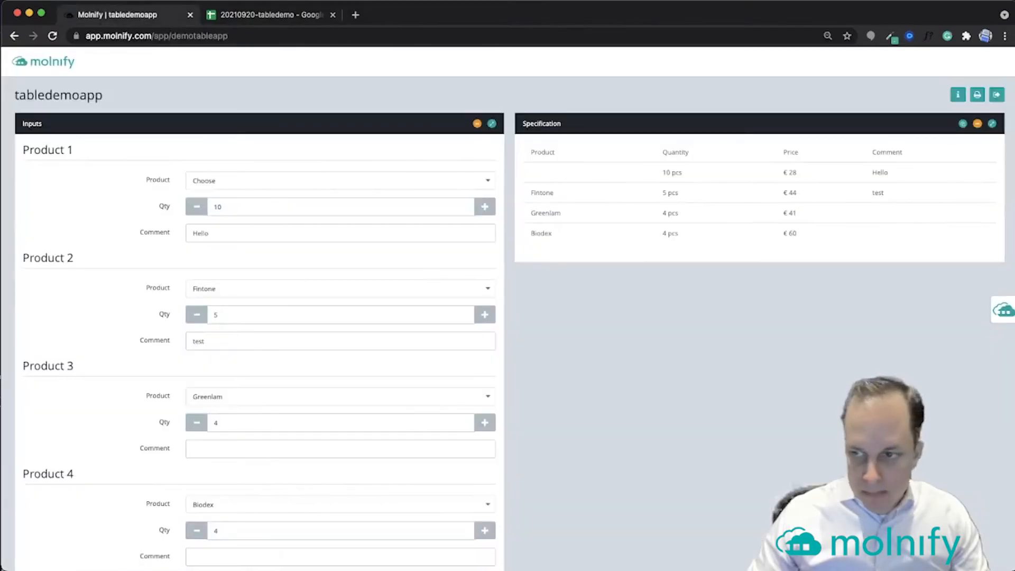
click(1009, 310)
click(923, 190)
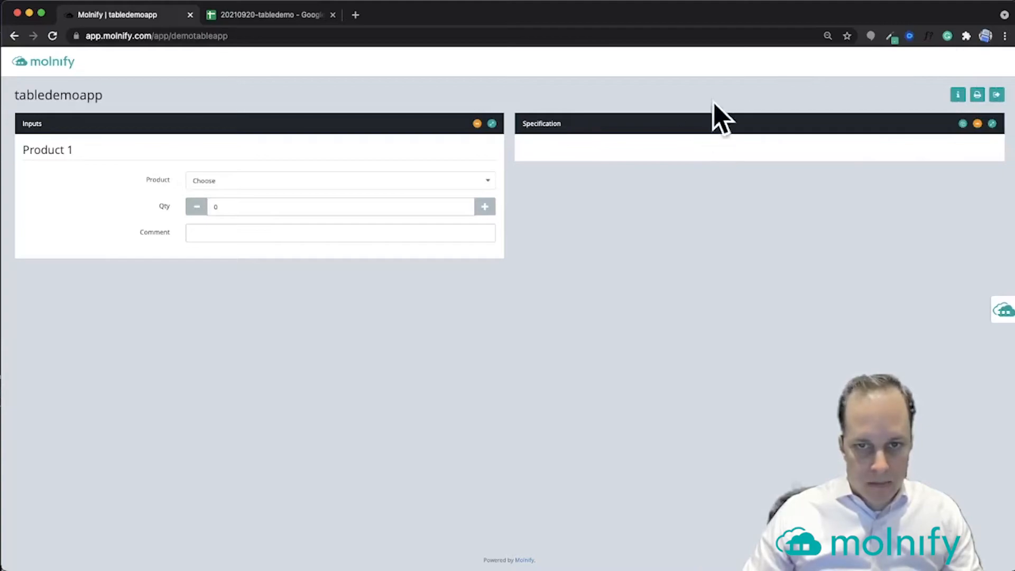
Test the conditional product sections by choosing Alphazap for Product 1 and setting its quantity to 3
click(275, 181)
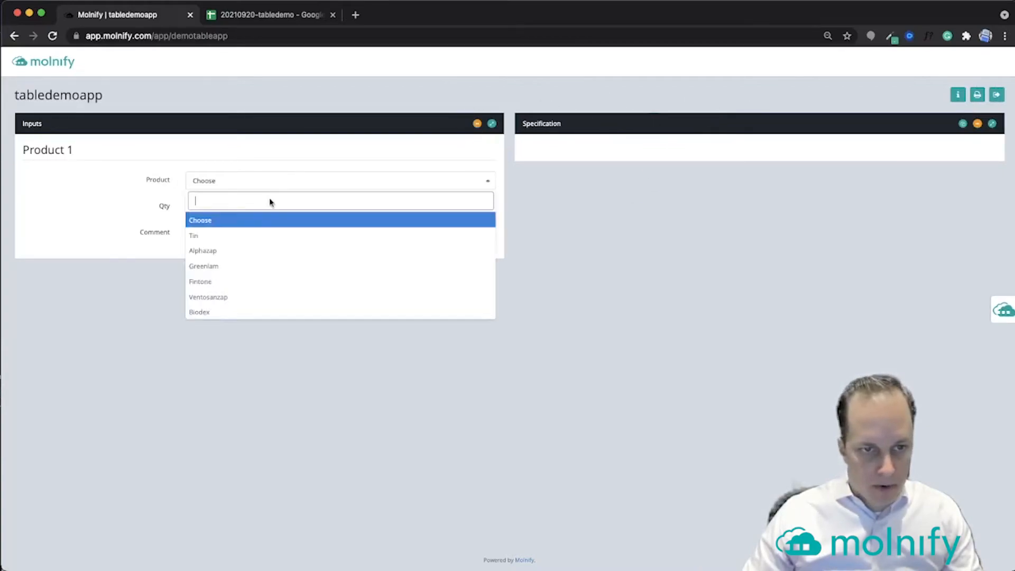
click(249, 252)
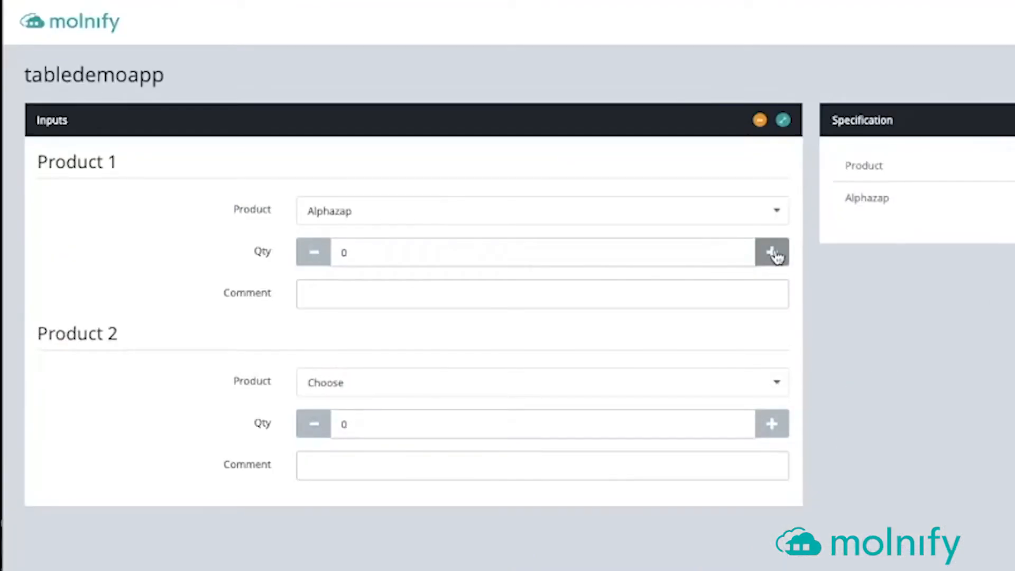
click(773, 254)
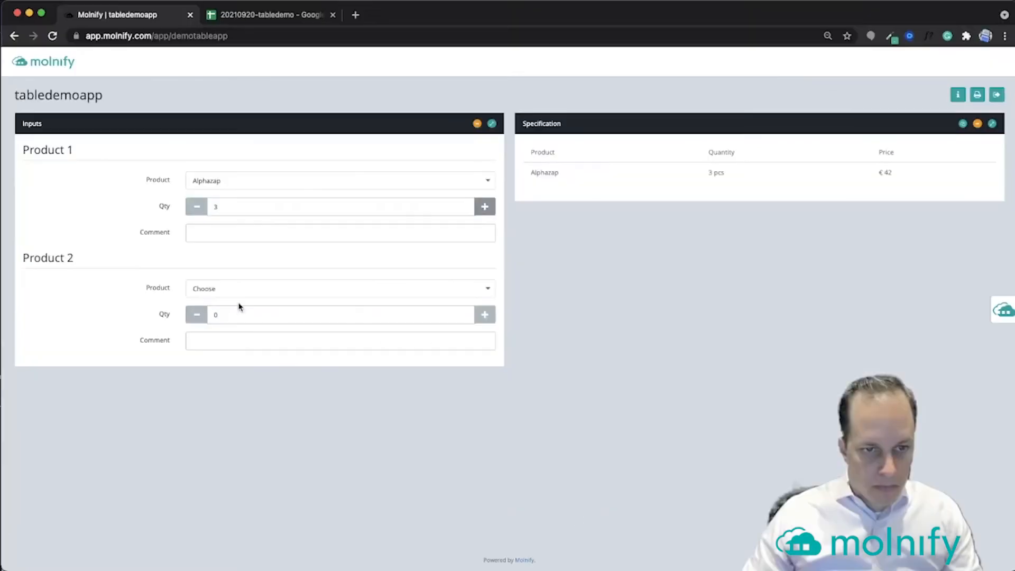
Choose Ventosanzap for Product 2 and set its quantity to 3
click(388, 385)
click(389, 570)
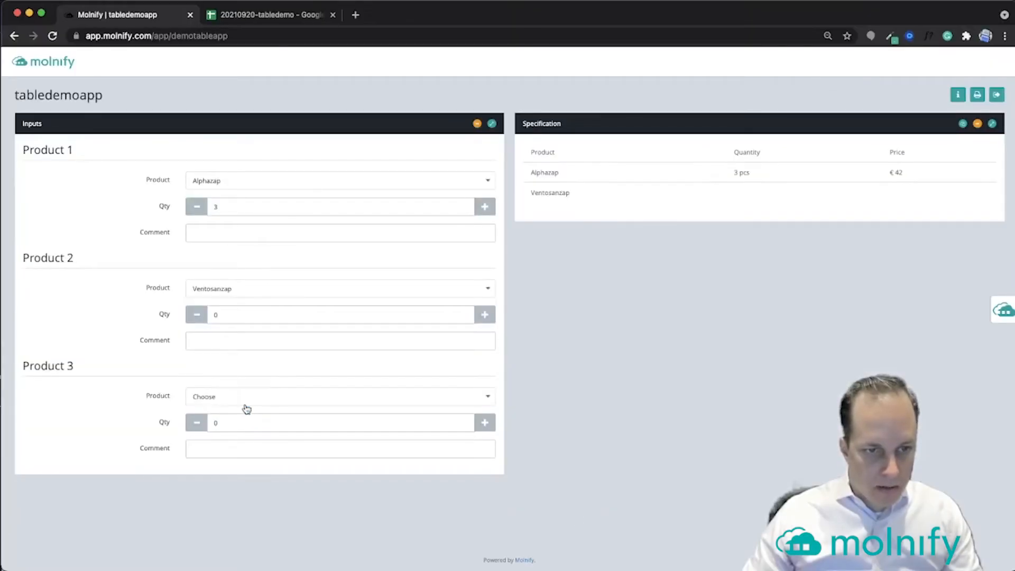
drag(265, 319, 203, 317)
click(485, 316)
click(485, 316)
click(485, 316)
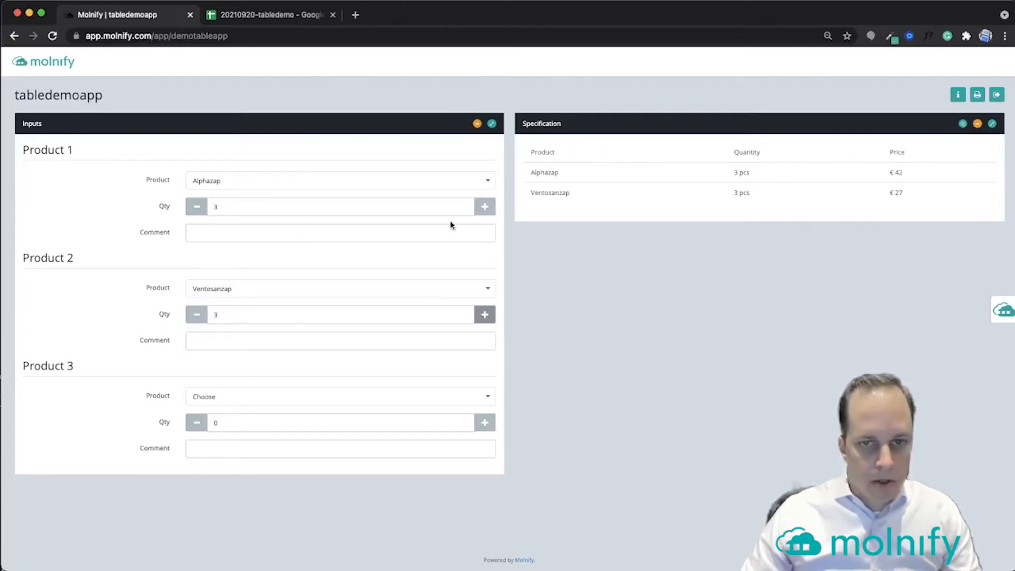